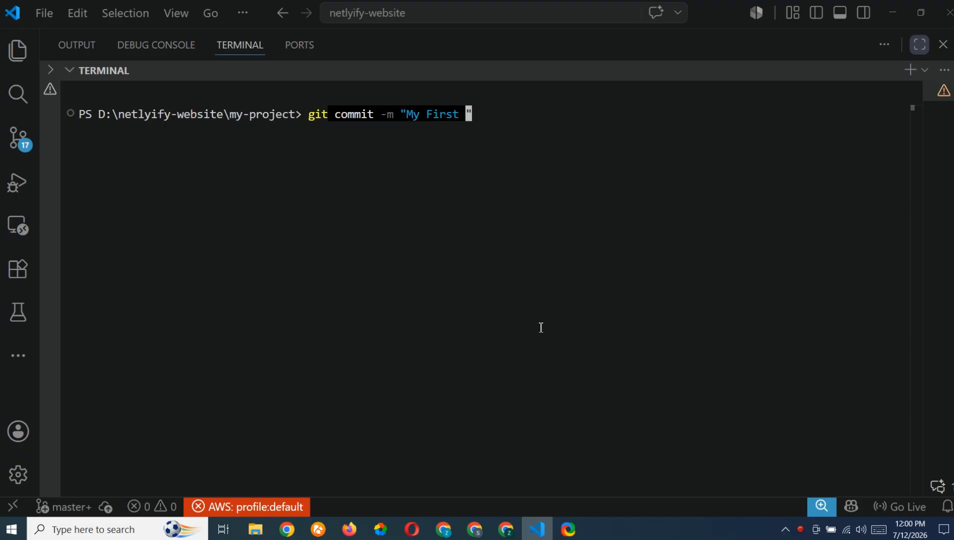
Commit the staged project files with the message "My First Commit" and clear the terminal.
type("Commit")
key("Return")
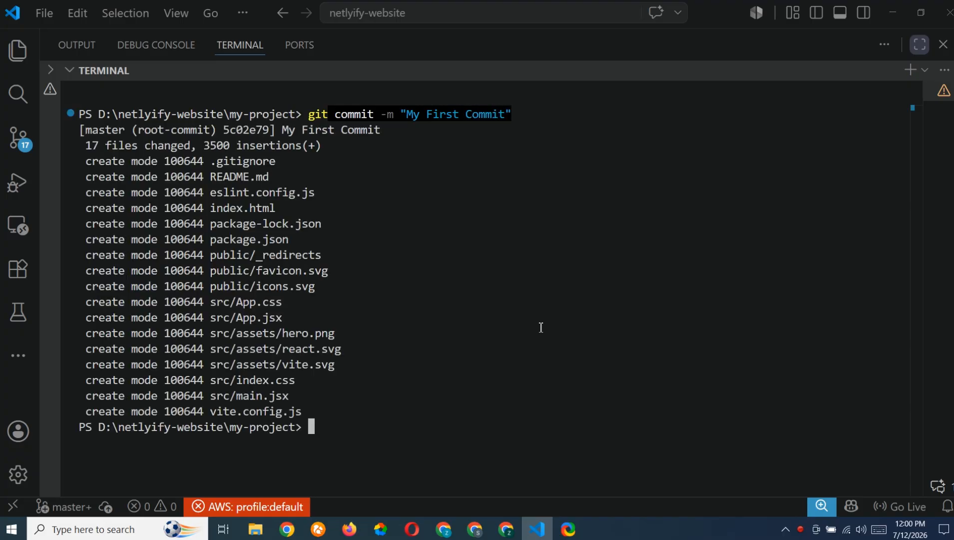
type("cls")
key("Return")
Rename the current Git branch to main, listing the branches before and after, and clear the terminal.
type("git")
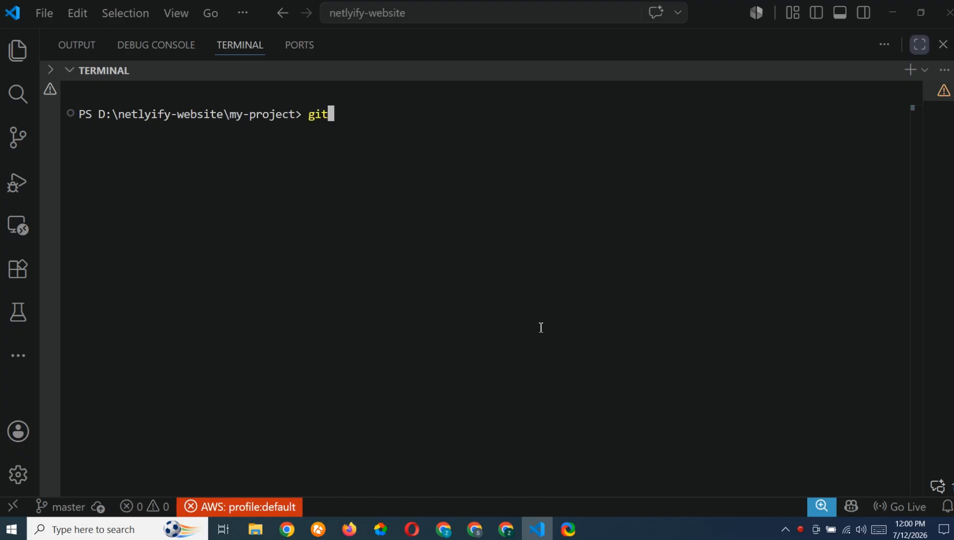
type(" branch")
key("Return")
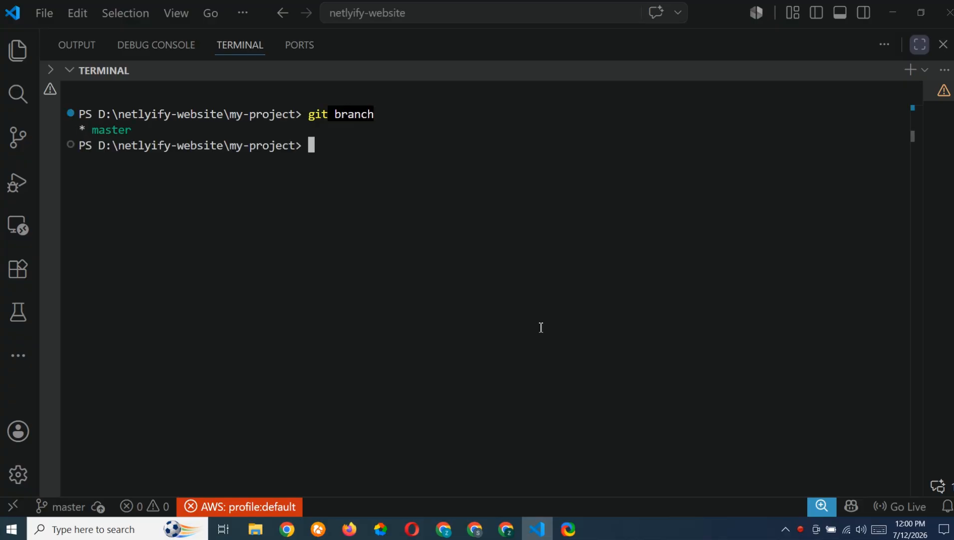
type("git branc")
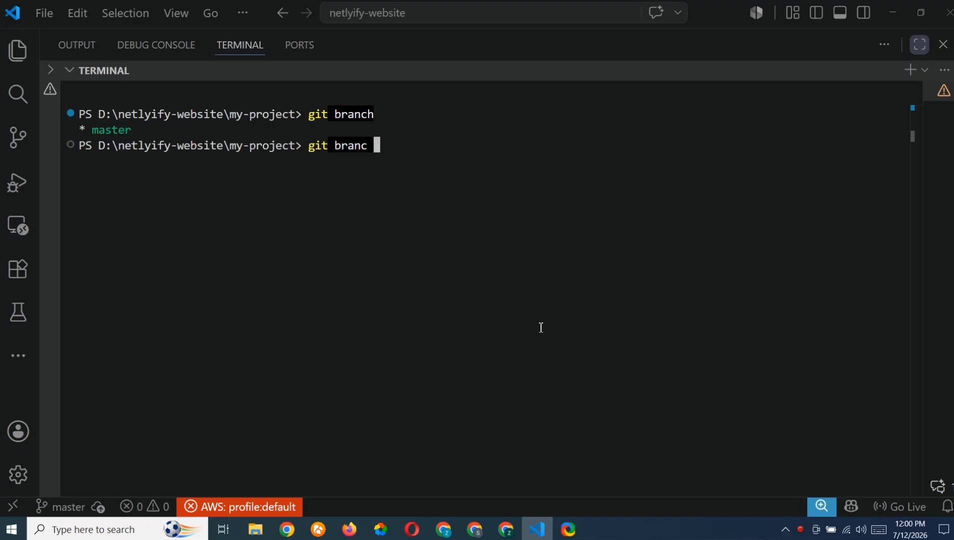
type("h -M main")
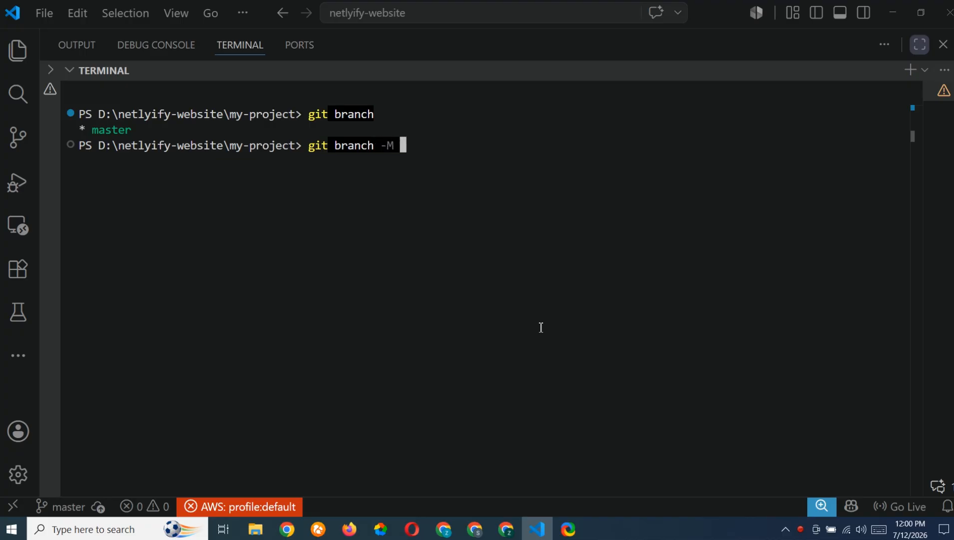
key("Return")
type("git")
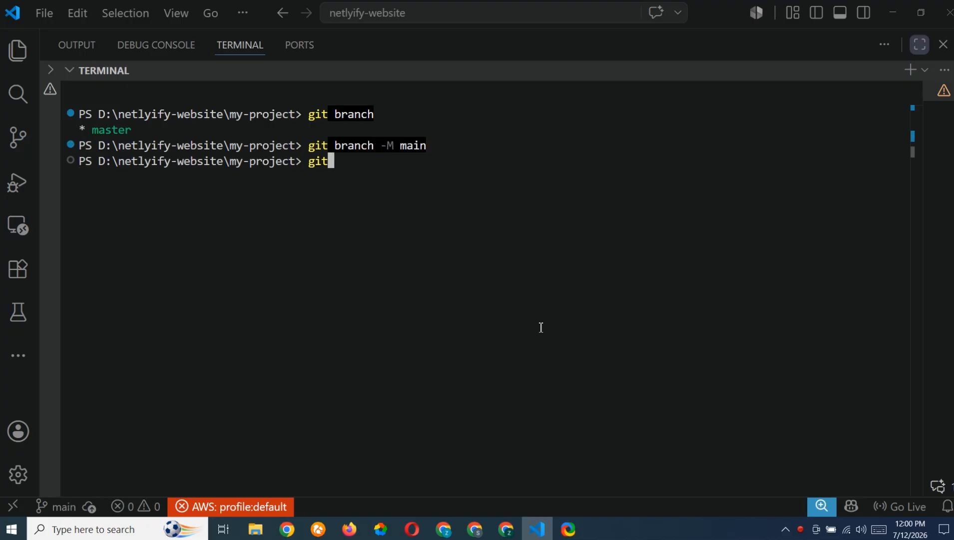
type(" branch")
key("Return")
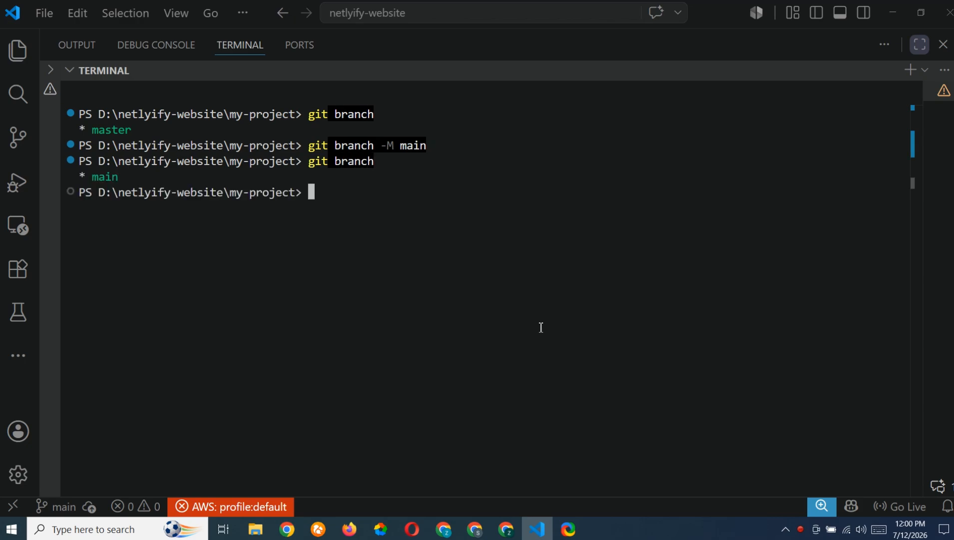
type("cls")
key("Return")
Begin a git remote add origin command at the prompt, without the repository URL.
type("git ")
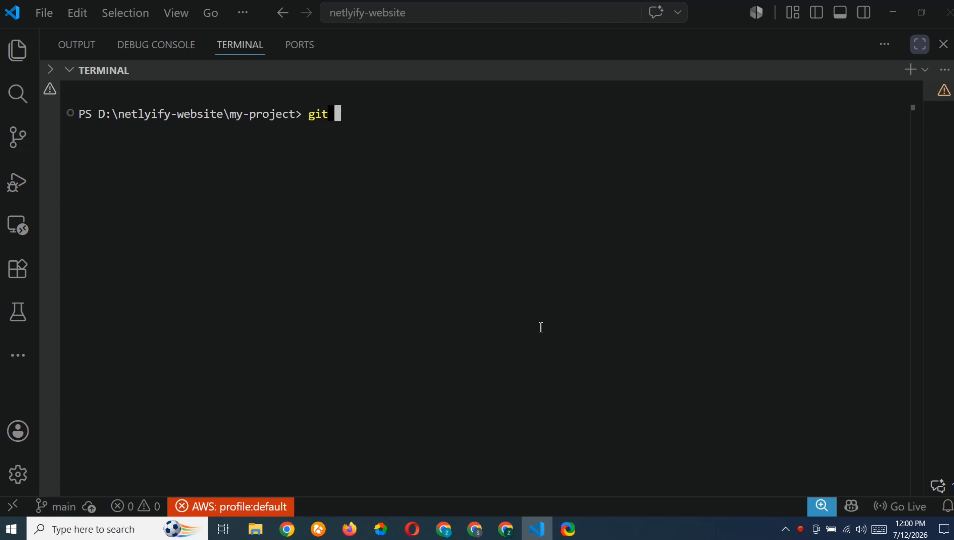
type("remote add ")
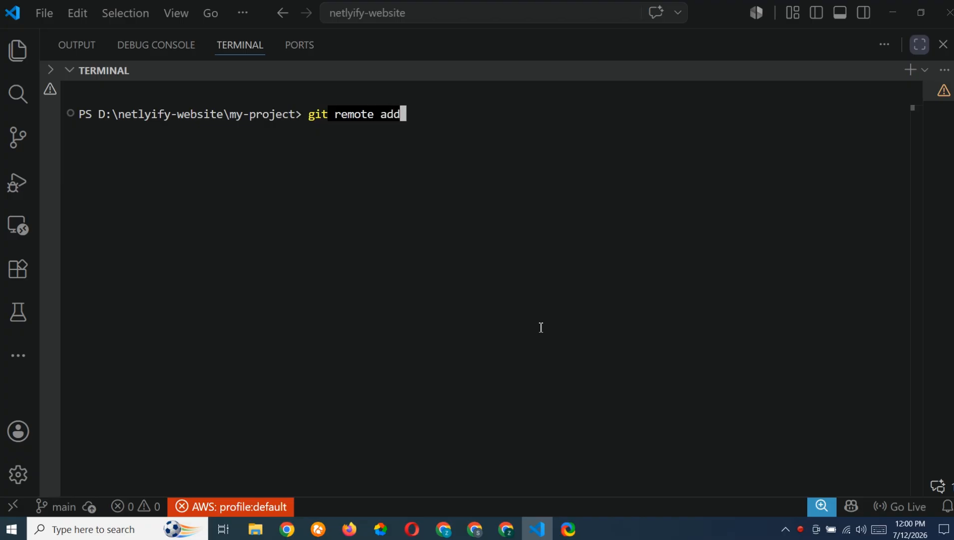
type("origin")
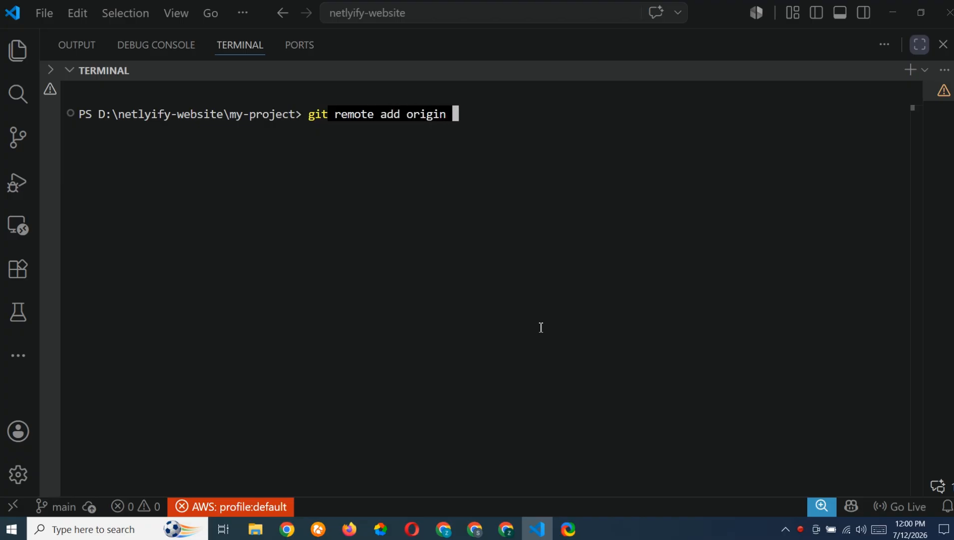
Switch to GitHub in Chrome and create a new repository named my-business-pro.
left_click(506, 529)
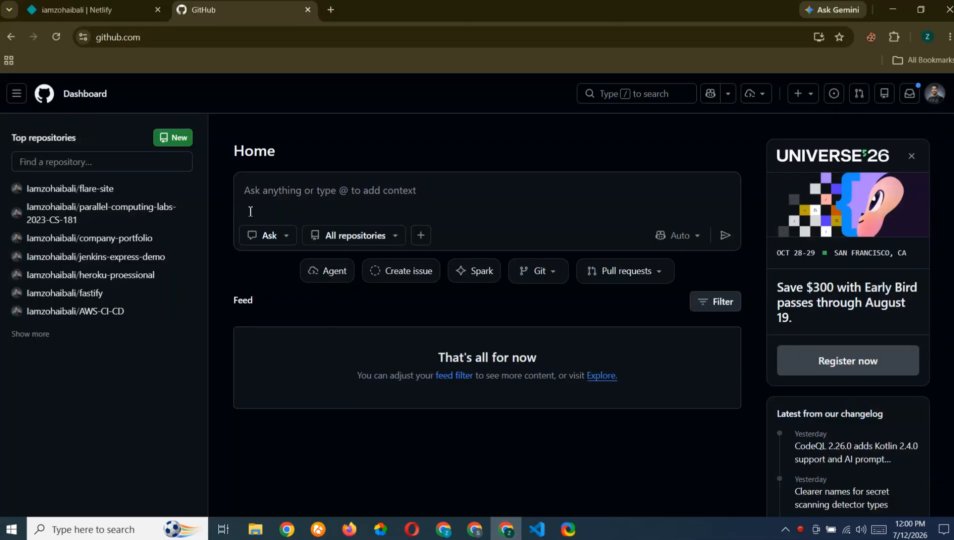
left_click(176, 139)
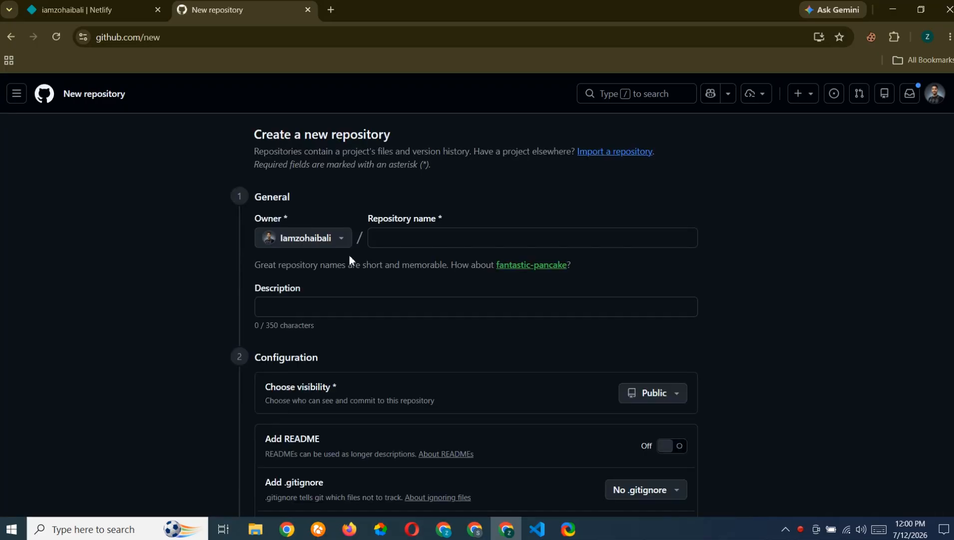
left_click(391, 242)
type("my")
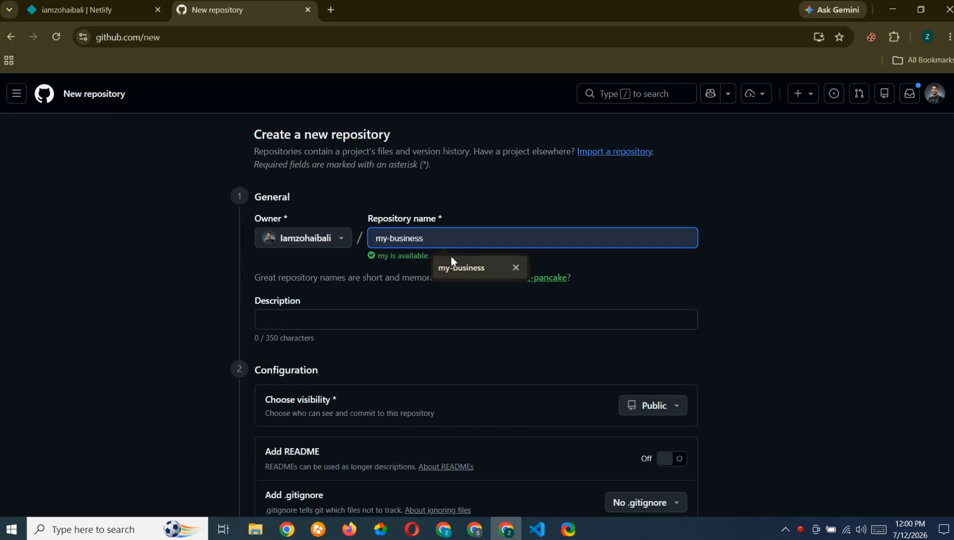
left_click(466, 267)
type("-pro")
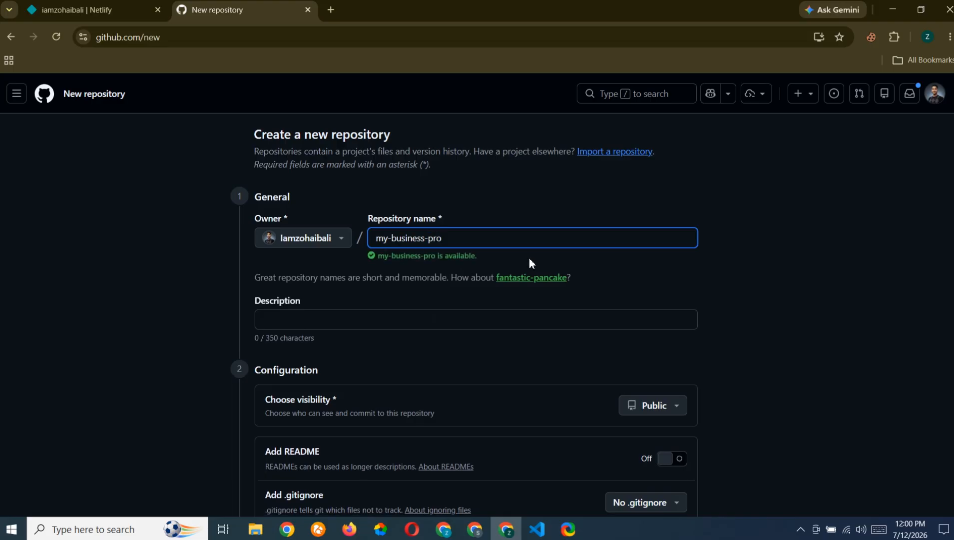
left_click(572, 265)
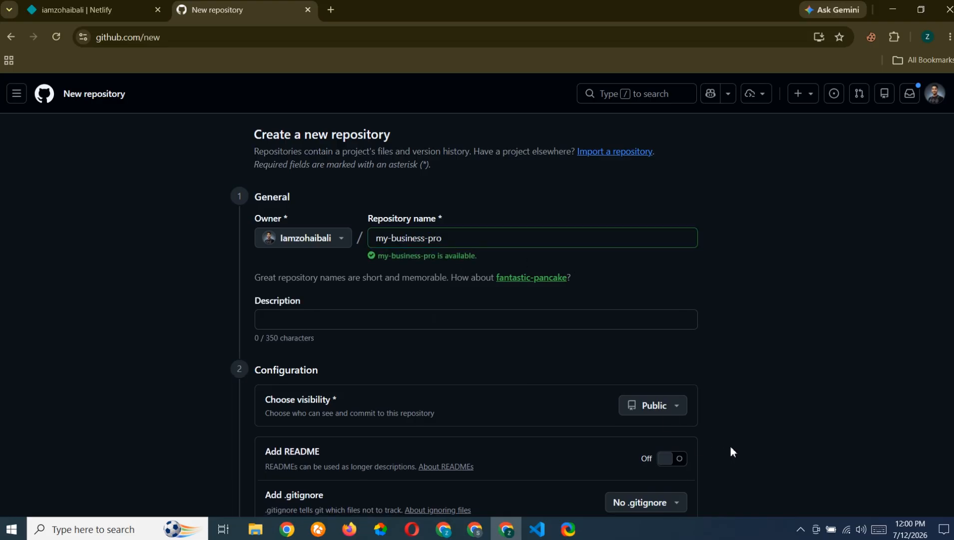
scroll(730, 446, "down", 8)
left_click(650, 425)
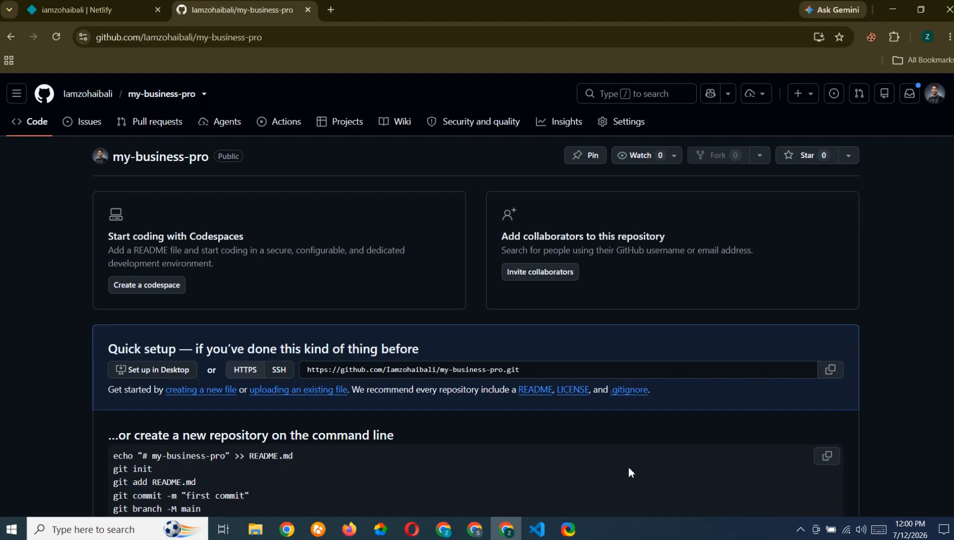
Return to the VS Code terminal and complete the origin remote command with the my-business-pro repository's HTTPS URL.
left_click(539, 520)
type("https://github.com/Iamzohaibali/my-business-pro.git")
key("Return")
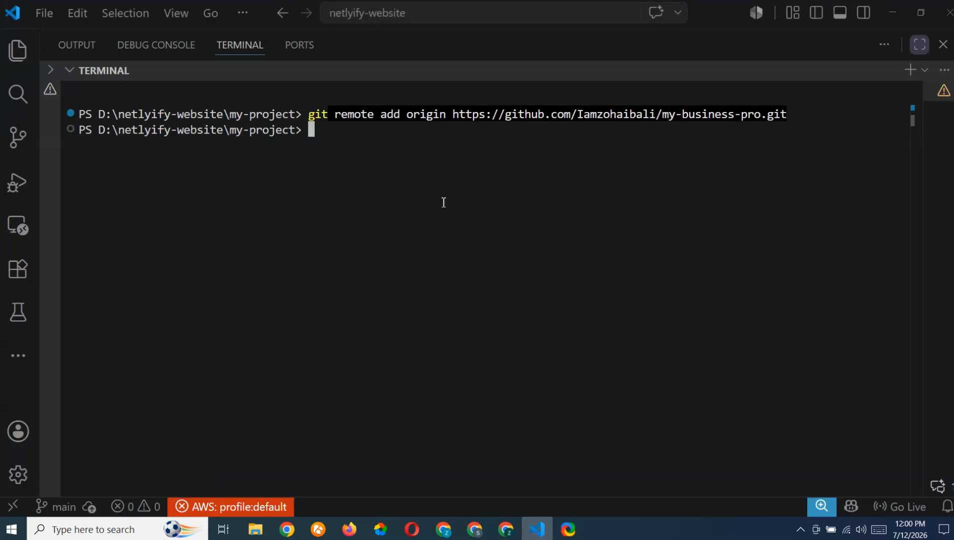
List the local Git branches to check which one is current.
type("git ")
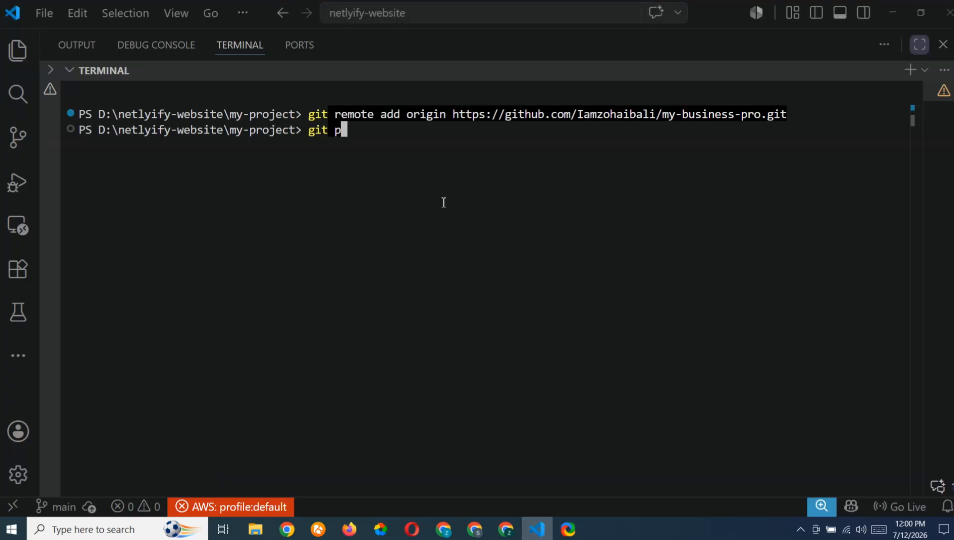
type("branch")
key("Return")
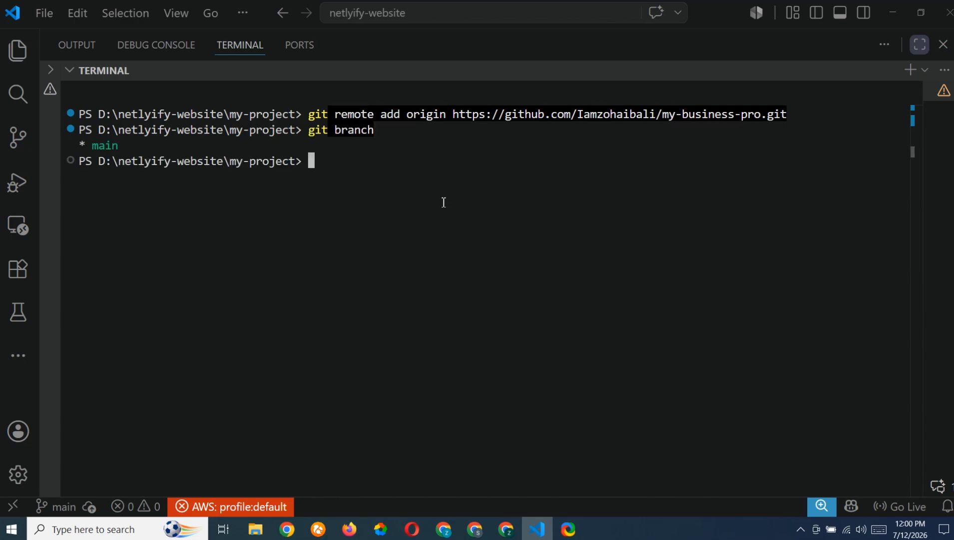
Push the main branch to origin with git push origin main, and clear the terminal.
type("git push ")
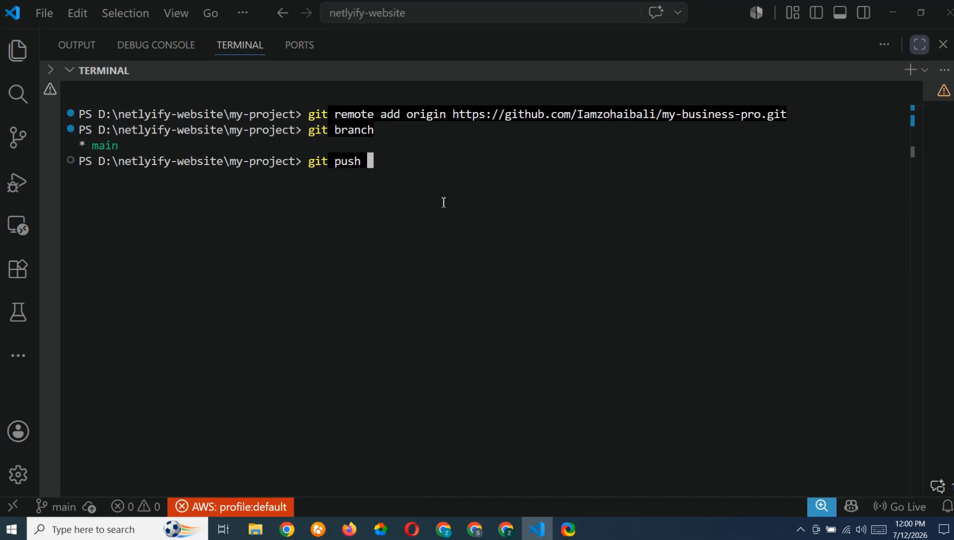
type("origin amia")
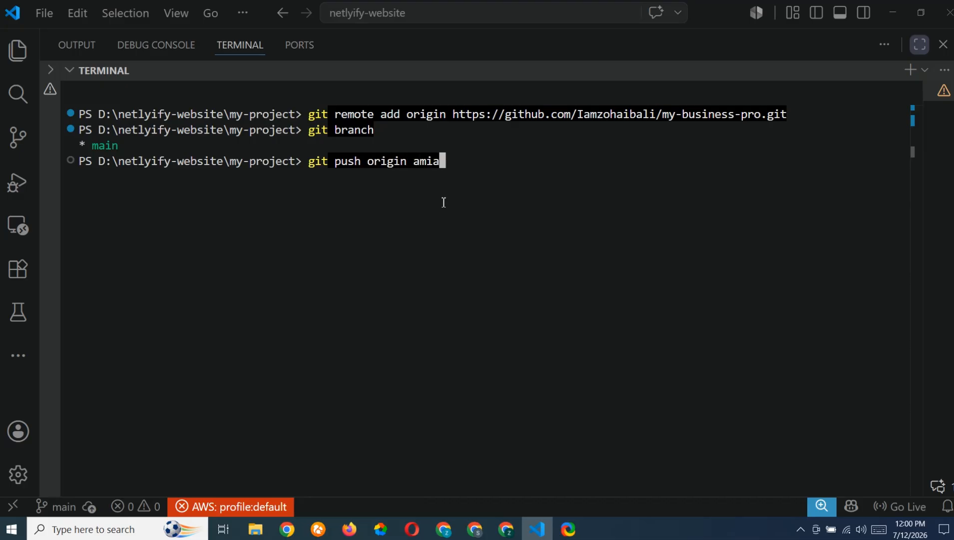
key("BackSpace")
key("BackSpace")
key("BackSpace")
type("main")
key("BackSpace")
key("BackSpace")
key("BackSpace")
key("BackSpace")
type("ma")
key("Return")
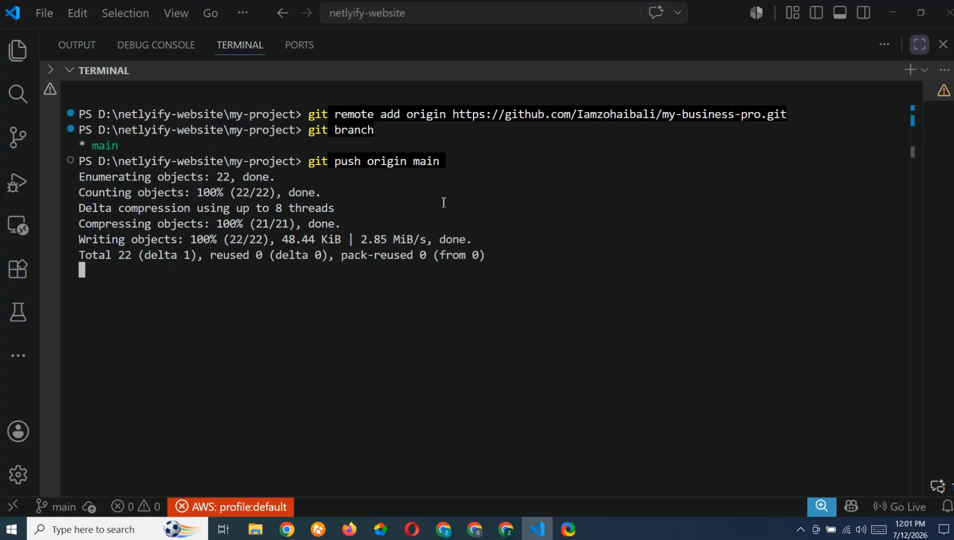
type("cls")
key("Return")
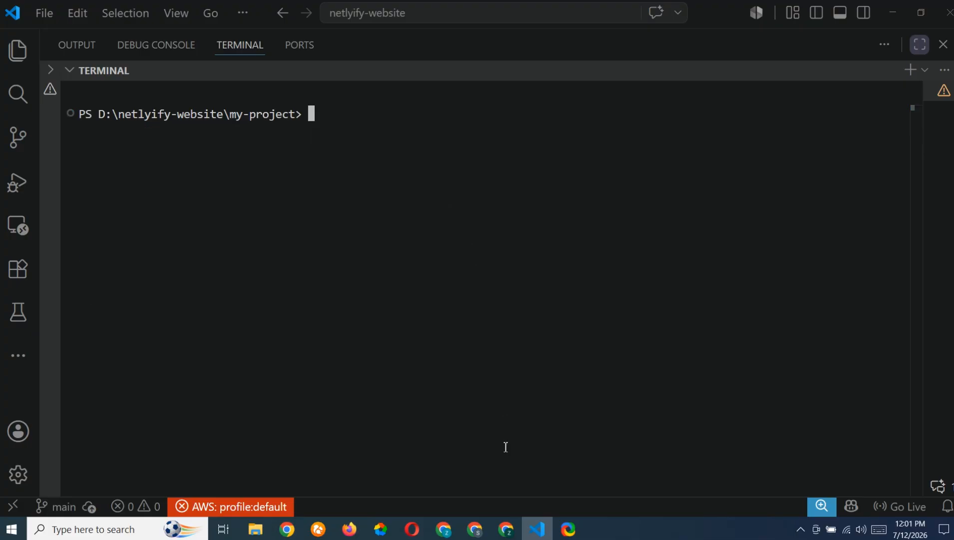
Switch to Chrome, reload the my-business-pro repository page and look through the pushed files.
left_click(506, 528)
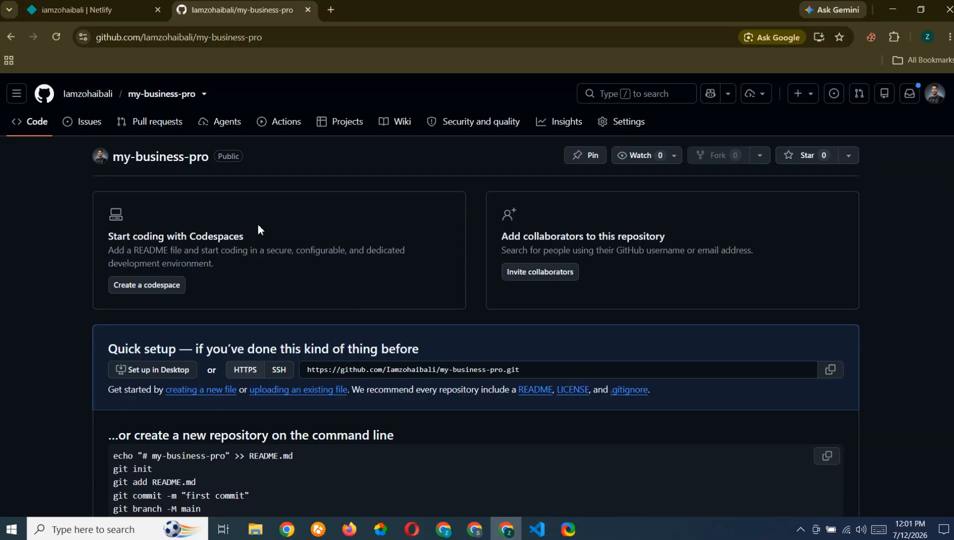
left_click(54, 37)
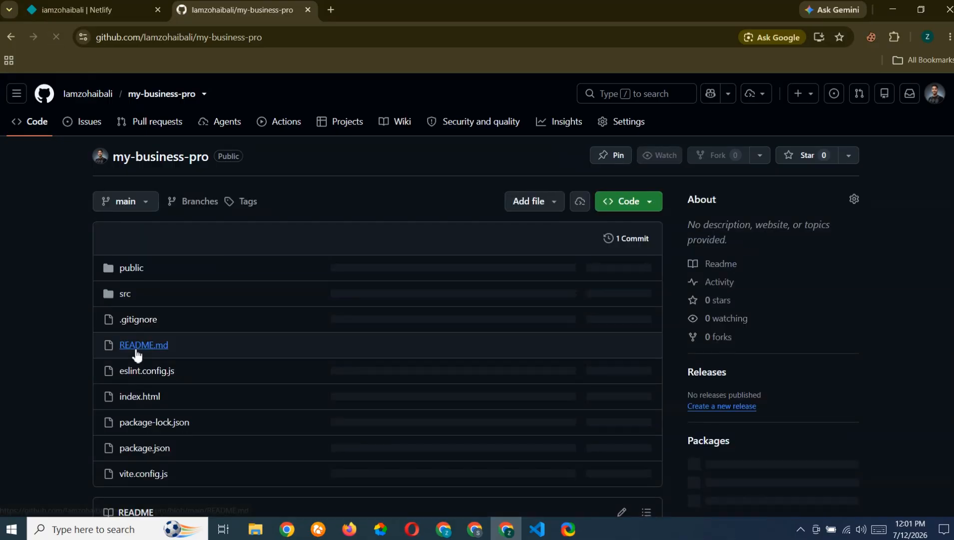
scroll(115, 350, "down", 15)
scroll(134, 348, "up", 15)
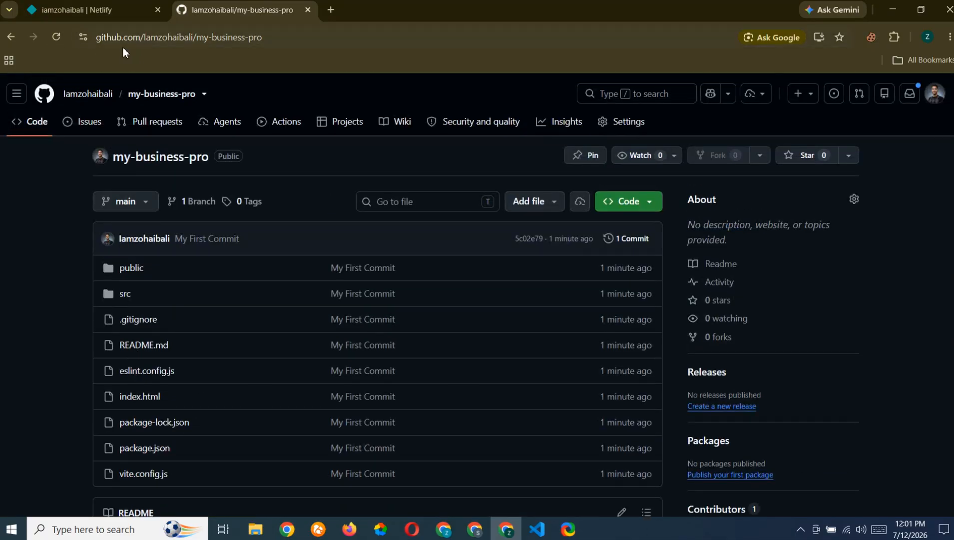
Move the Netlify page after the GitHub page in the browser and start adding a new Netlify project.
left_click_drag(85, 11, 190, 16)
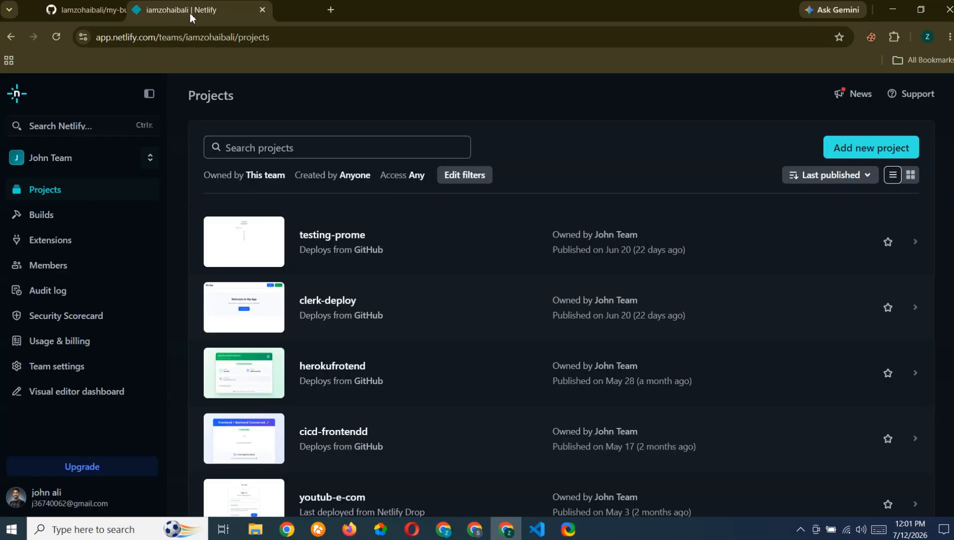
left_click(867, 153)
Return to GitHub and open the configuration of the installed Netlify app in the account's application settings.
left_click(71, 15)
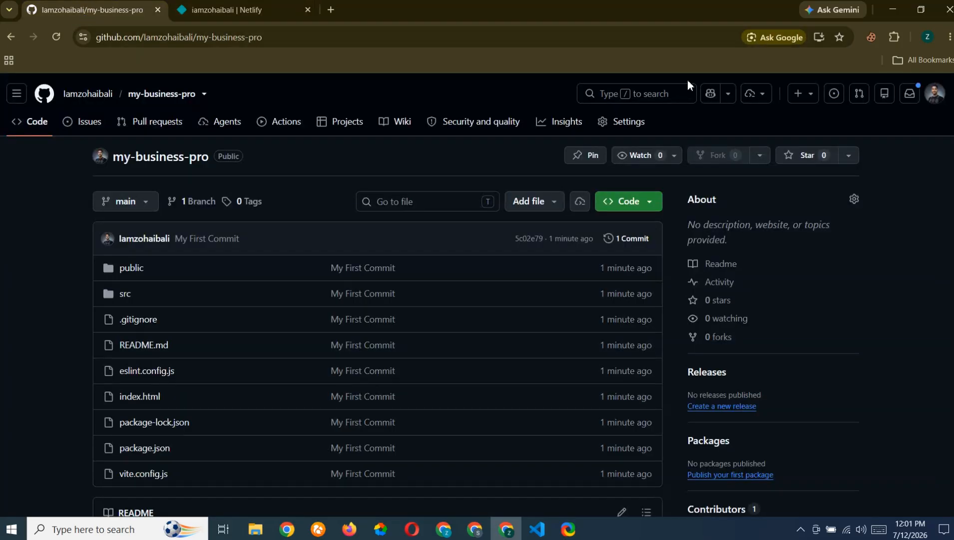
left_click(933, 91)
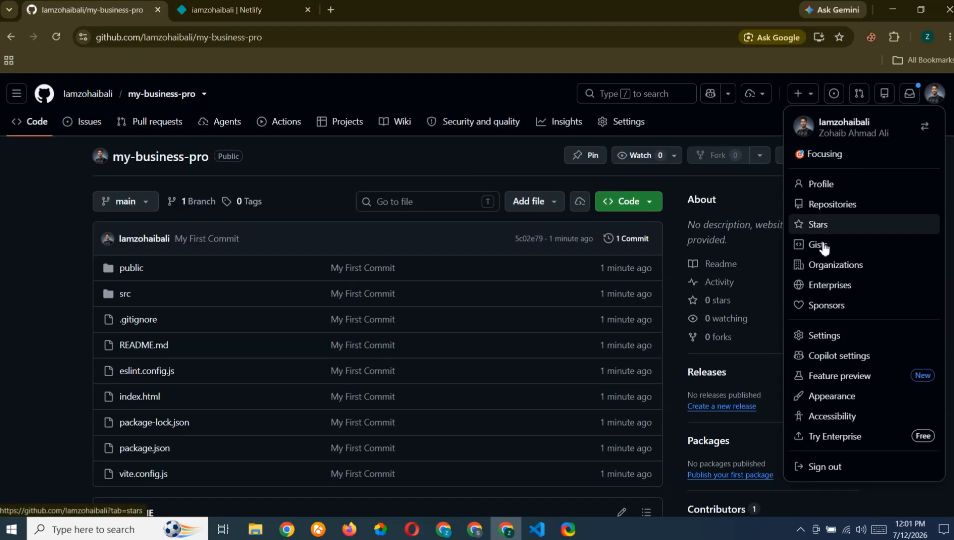
left_click(817, 335)
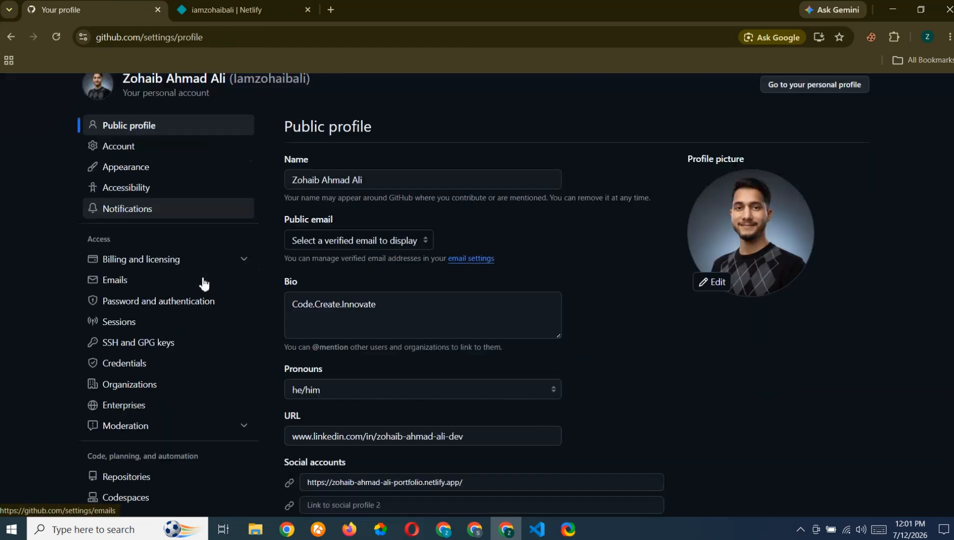
scroll(203, 281, "down", 8)
left_click(93, 334)
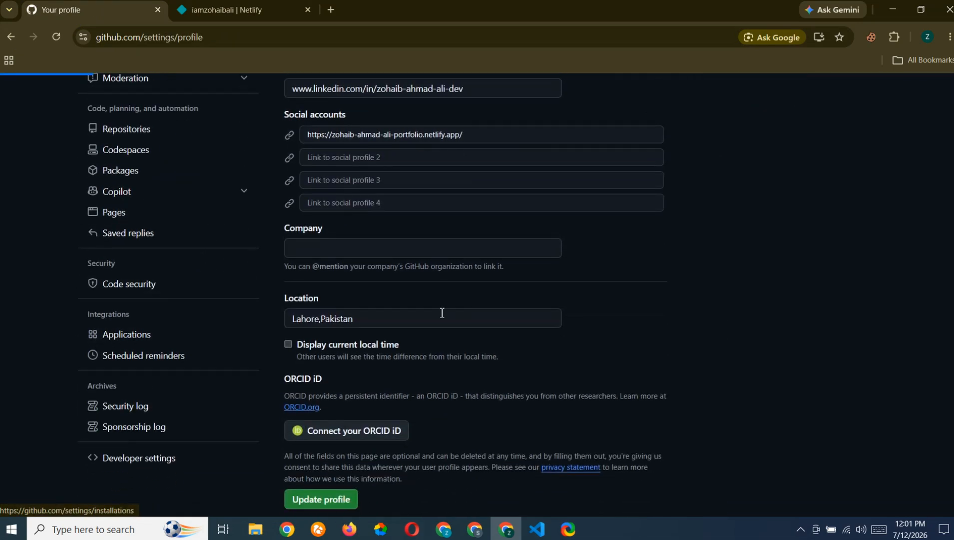
scroll(648, 332, "down", 2)
scroll(648, 332, "down", 6)
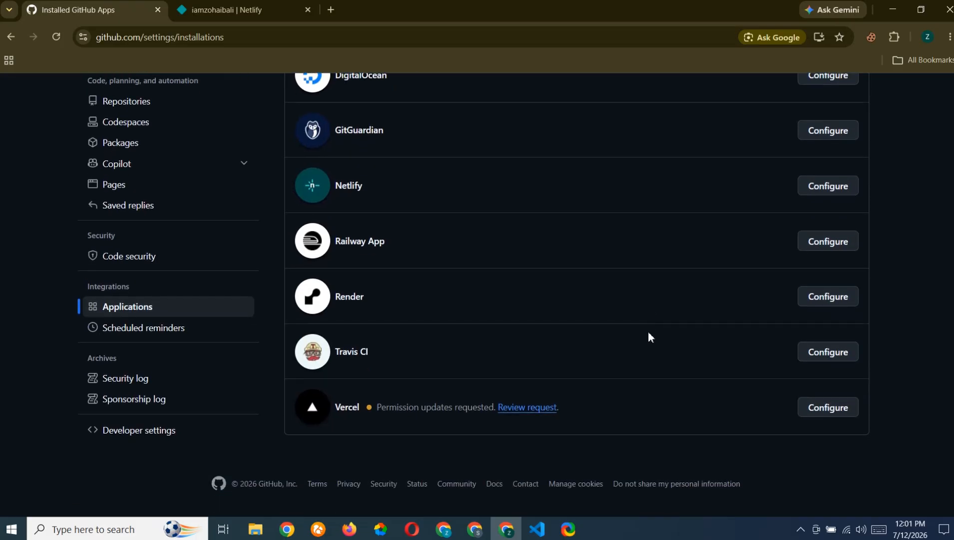
left_click(822, 187)
Search for my-bu in the Netlify app's repository access and grant it access to the my-business-pro repository.
scroll(622, 361, "down", 5)
scroll(621, 361, "down", 8)
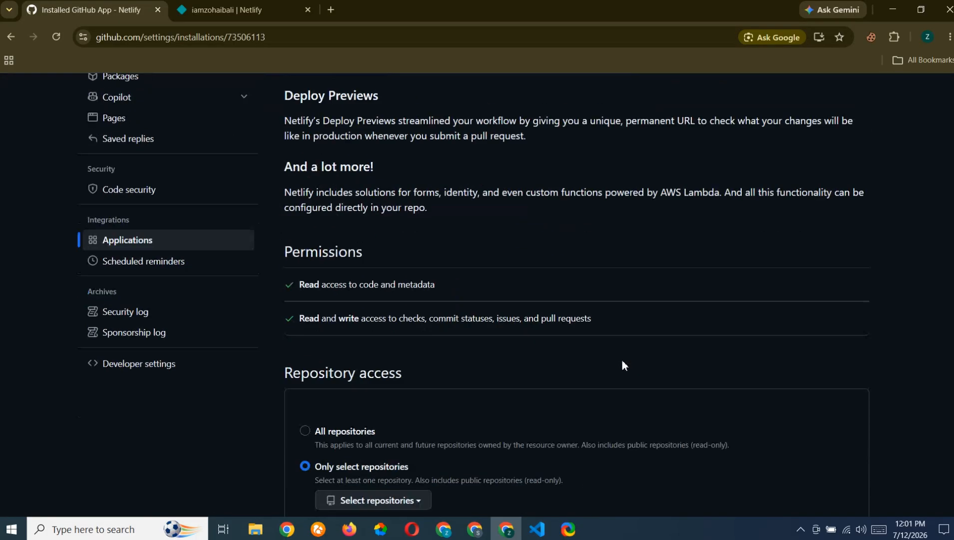
left_click(376, 313)
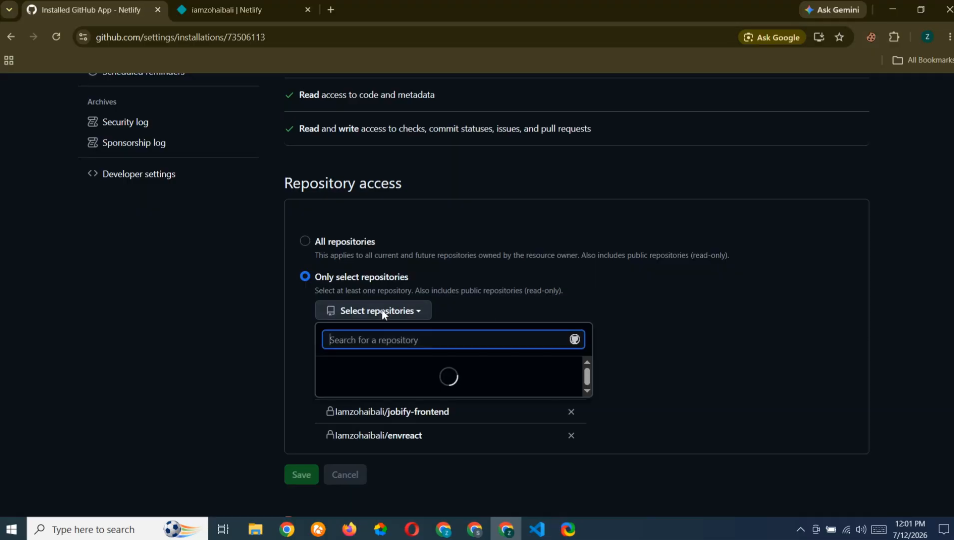
type("my-b")
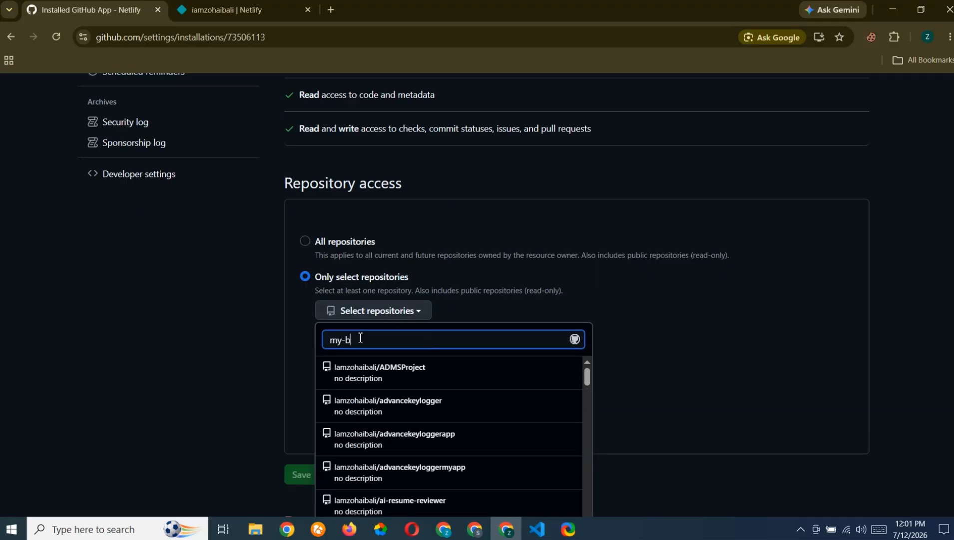
type("u")
left_click(443, 375)
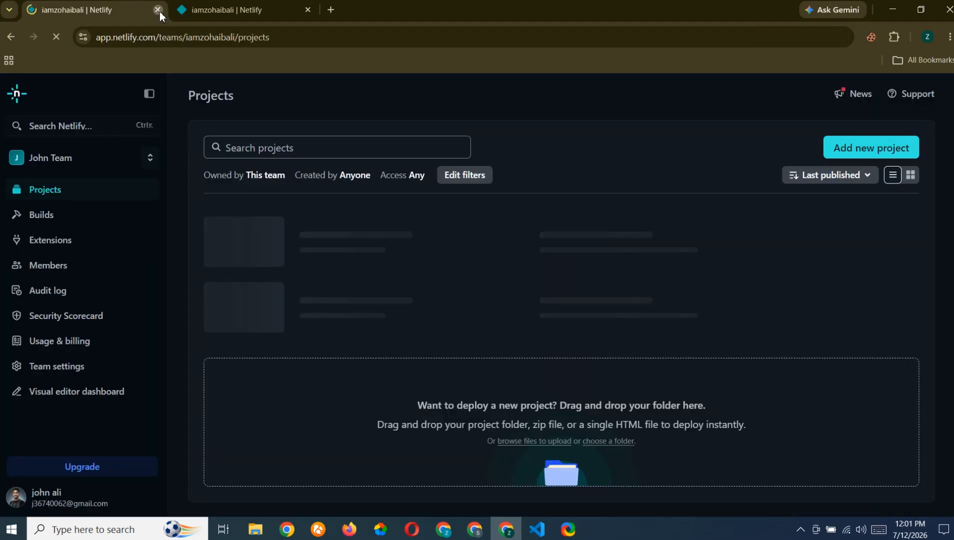
Close the duplicate Netlify page, then start a new project imported from GitHub and search its repositories for my-bus.
left_click(158, 10)
left_click(867, 147)
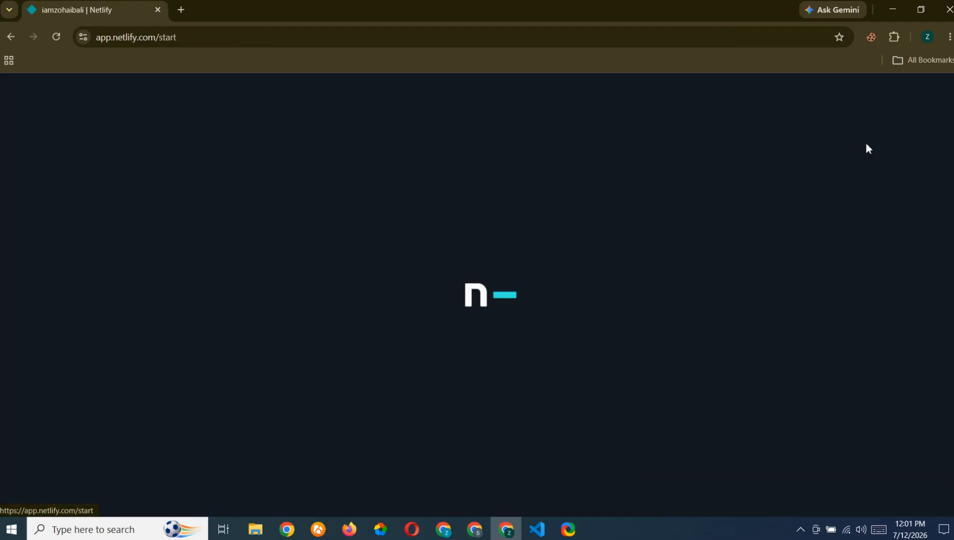
left_click(128, 388)
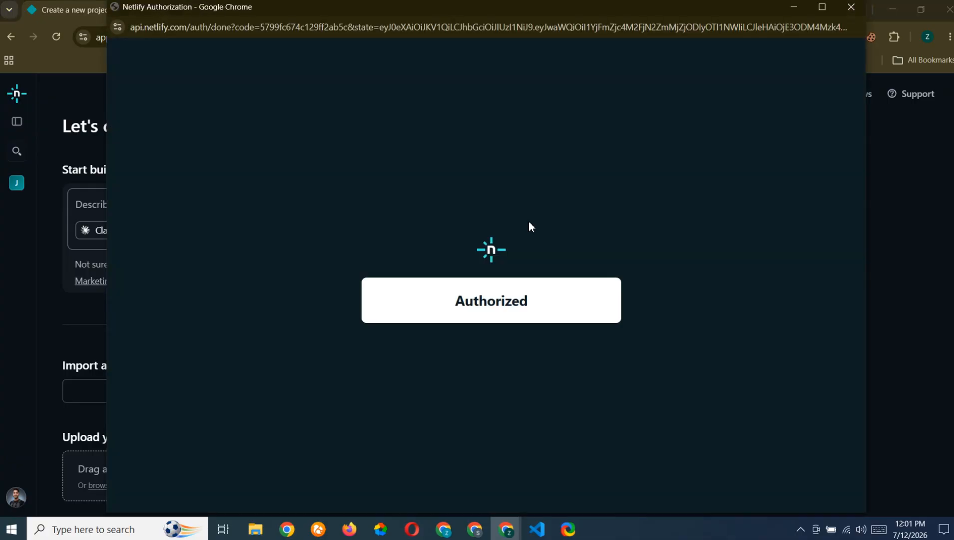
type("my-bus")
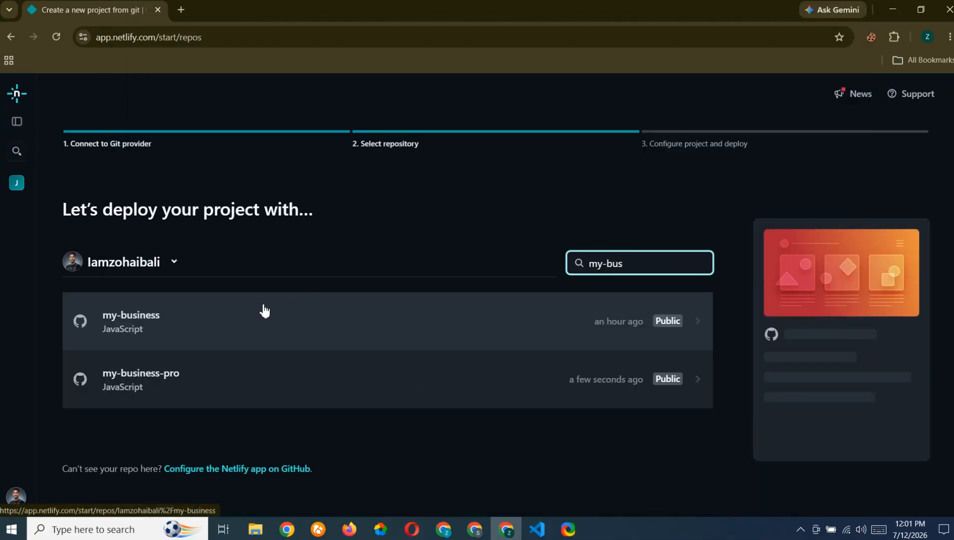
Choose the my-business repository and deploy its main branch with build command npm run build and publish directory dist.
left_click(341, 312)
scroll(549, 345, "down", 5)
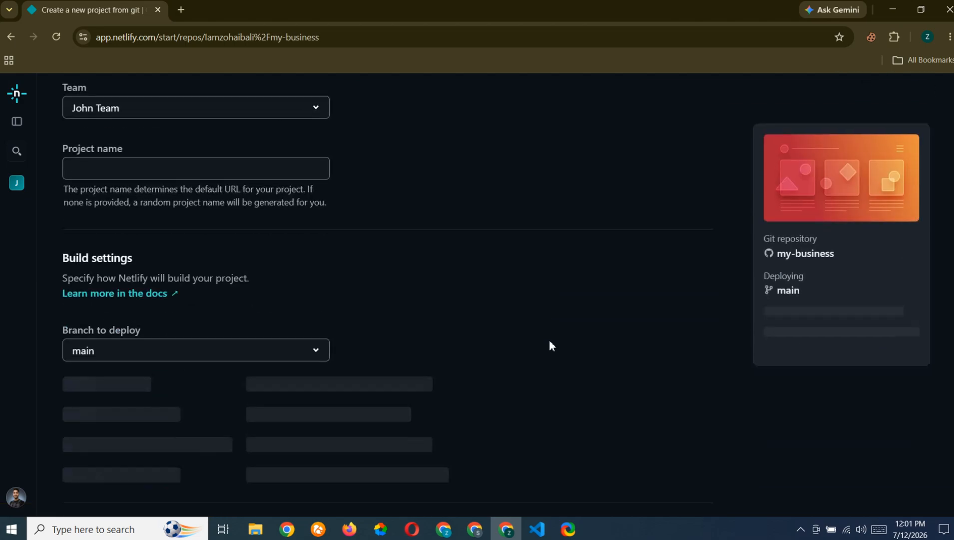
scroll(550, 344, "down", 4)
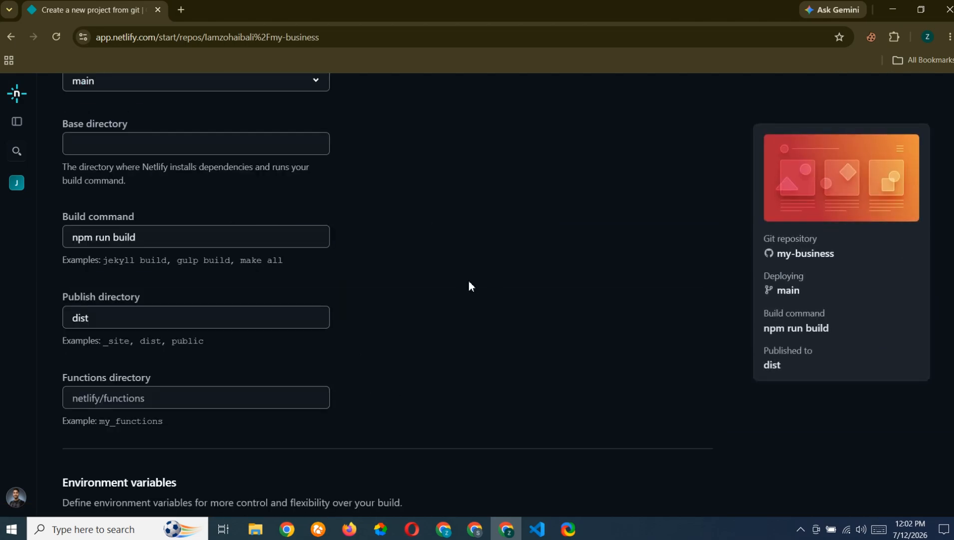
scroll(469, 286, "down", 4)
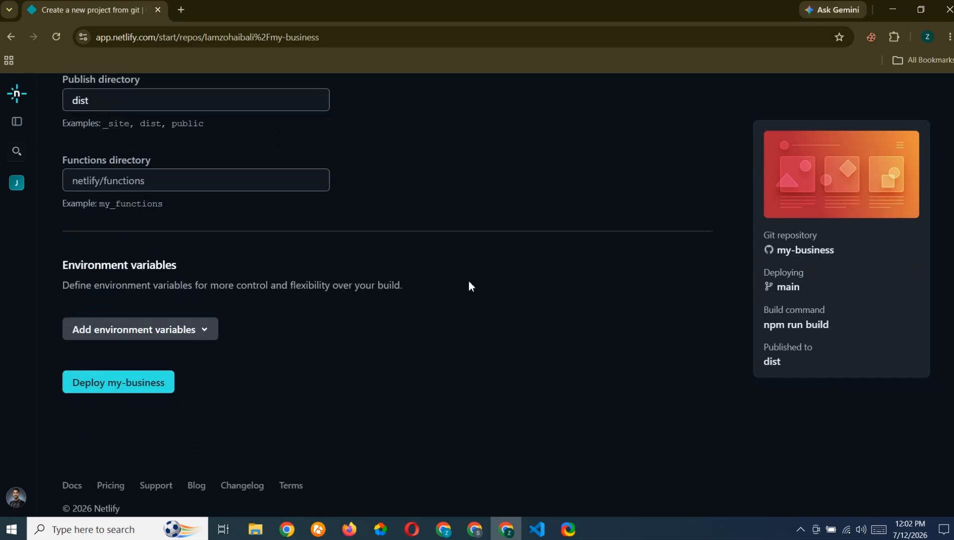
left_click(103, 383)
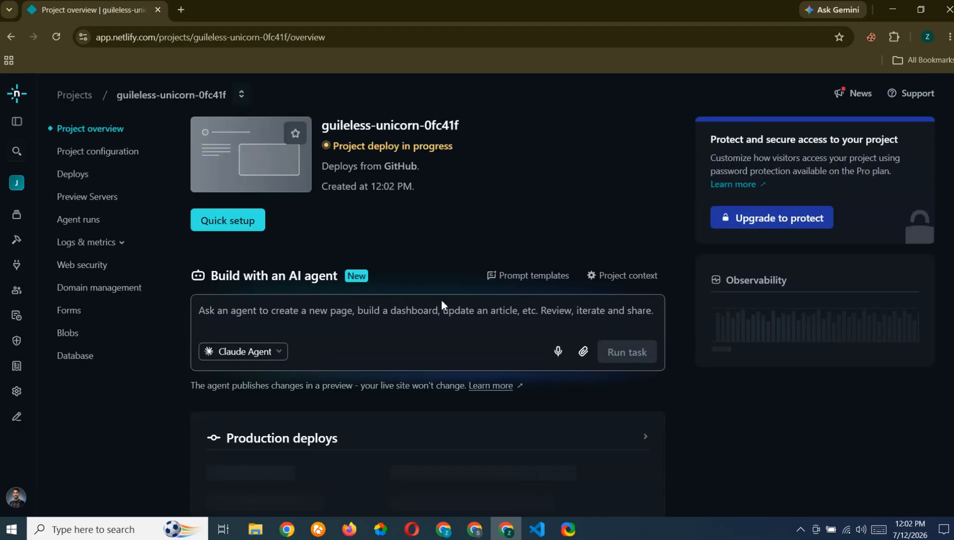
Open the production deploy and examine its deploy log and the deployed files in dist.
left_click(296, 472)
scroll(543, 382, "down", 4)
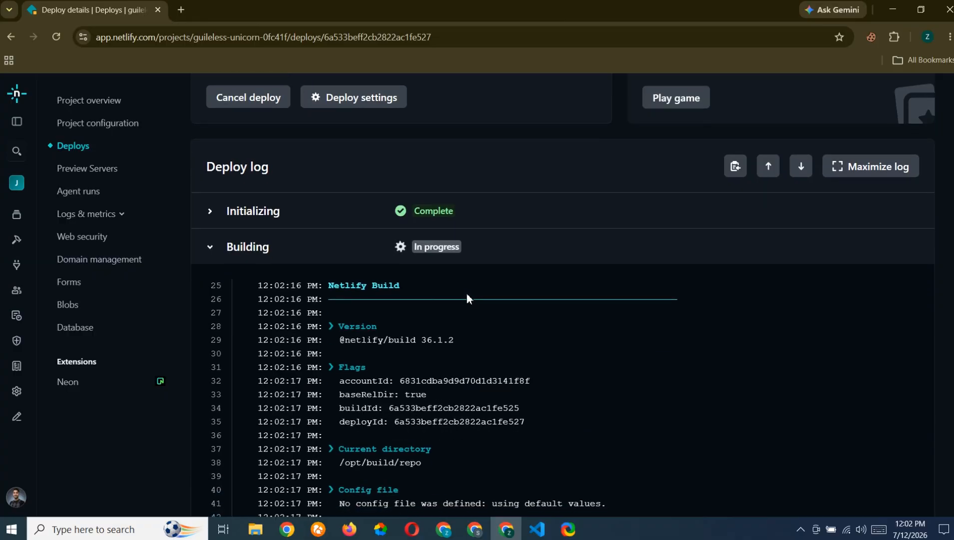
scroll(447, 363, "down", 5)
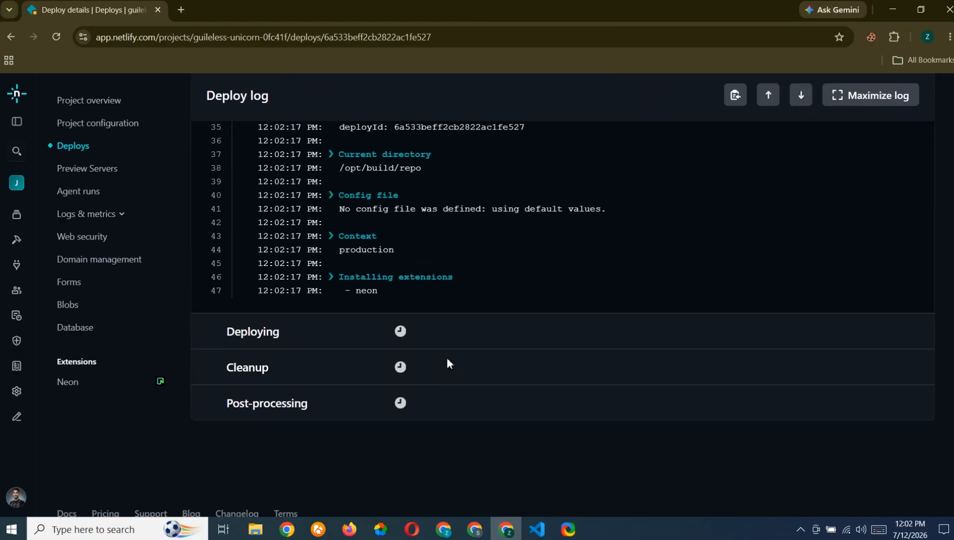
scroll(447, 363, "up", 6)
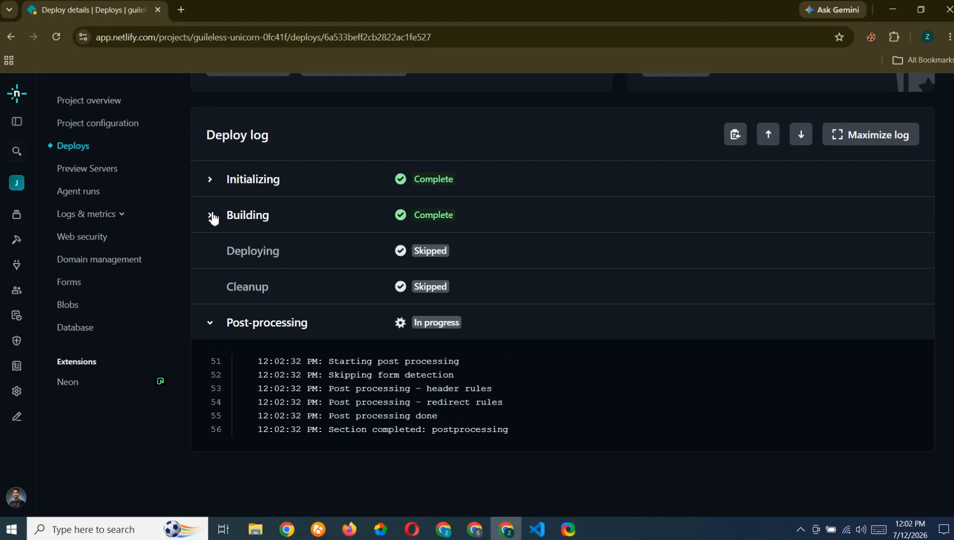
scroll(397, 420, "down", 7)
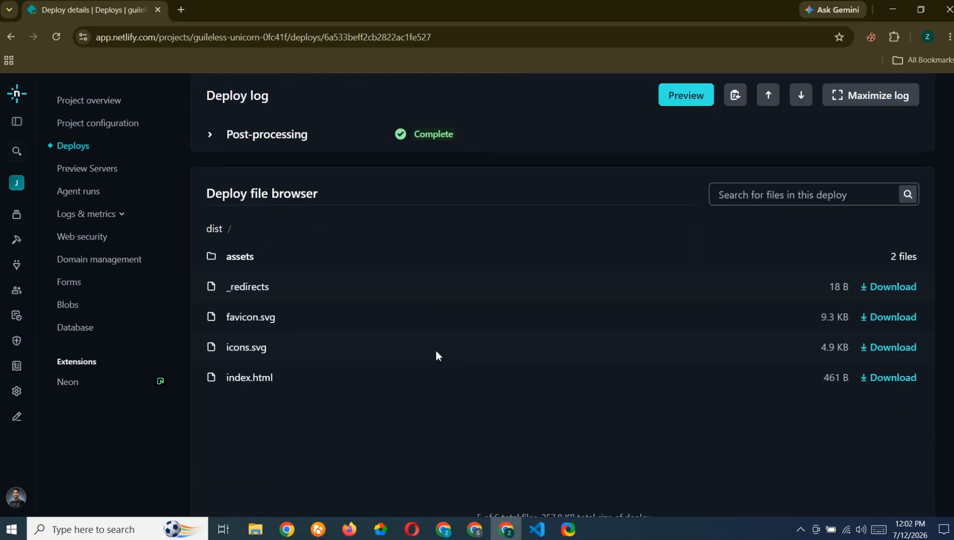
scroll(438, 356, "up", 10)
Open the live site from the project overview, check its Home, About and Contact pages, and close it.
left_click(121, 130)
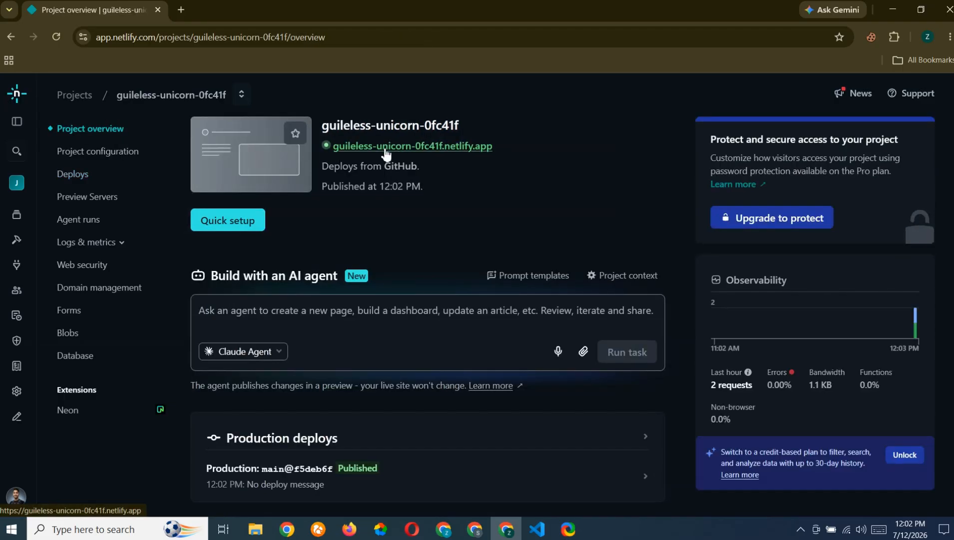
middle_click(398, 147)
left_click(233, 9)
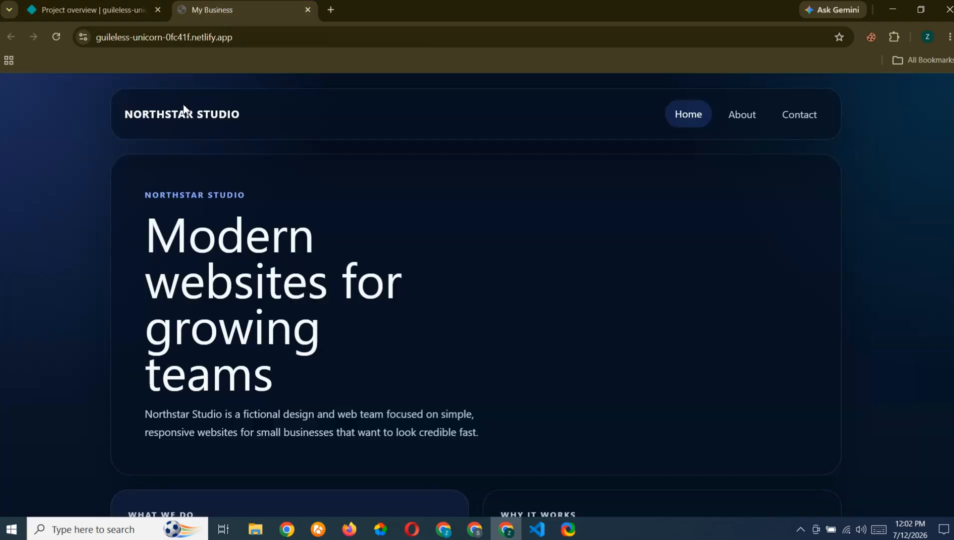
scroll(600, 245, "down", 5)
scroll(599, 245, "up", 5)
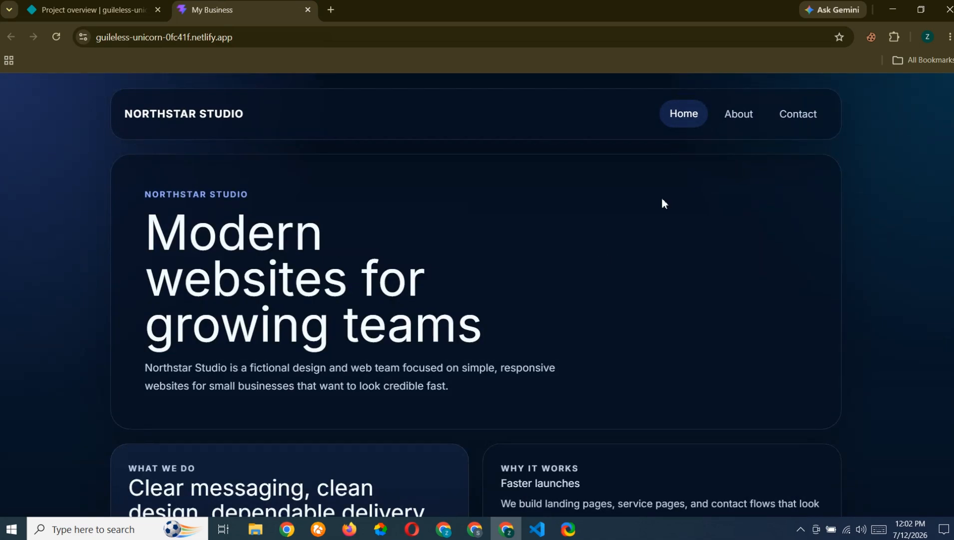
left_click(742, 113)
left_click(795, 118)
left_click(695, 118)
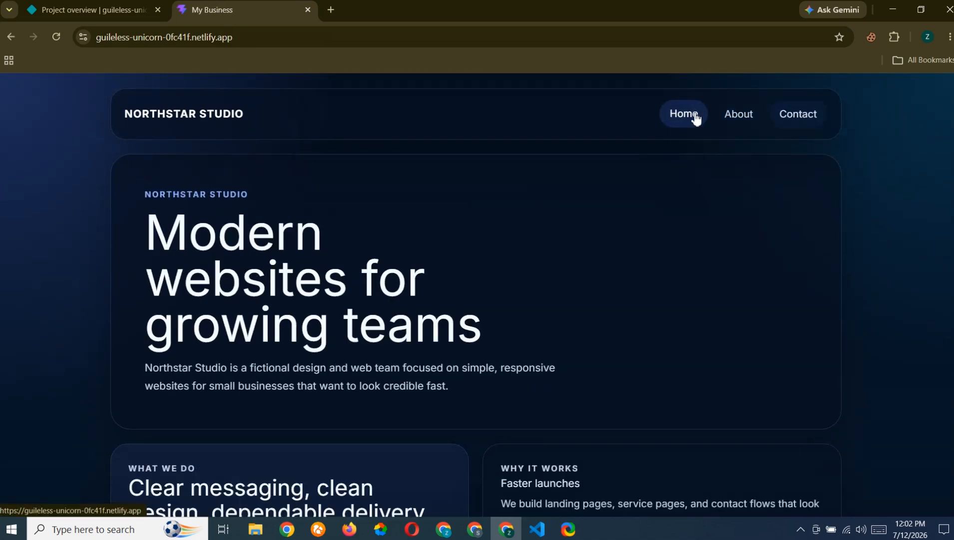
left_click(308, 11)
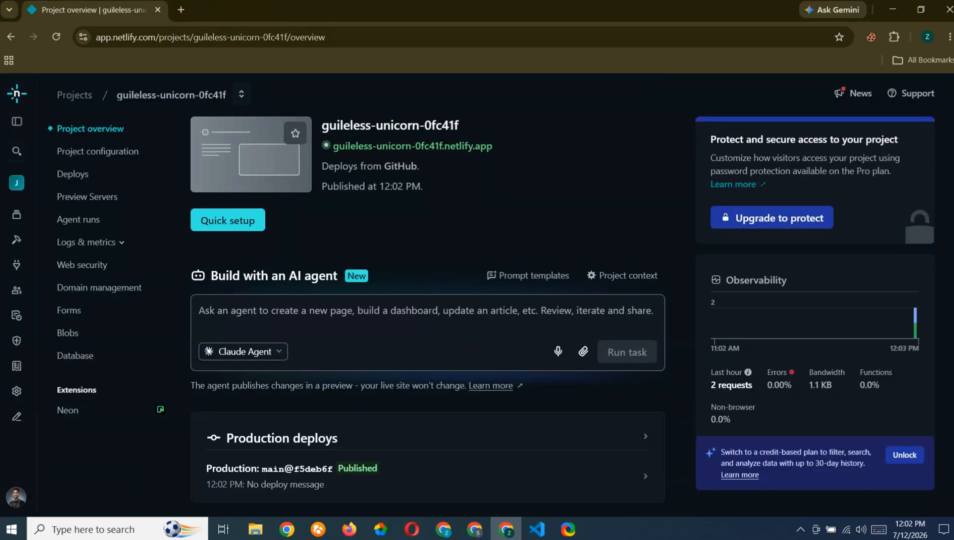
Open the project's domain management and start adding an existing custom domain.
left_click(181, 10)
left_click(104, 8)
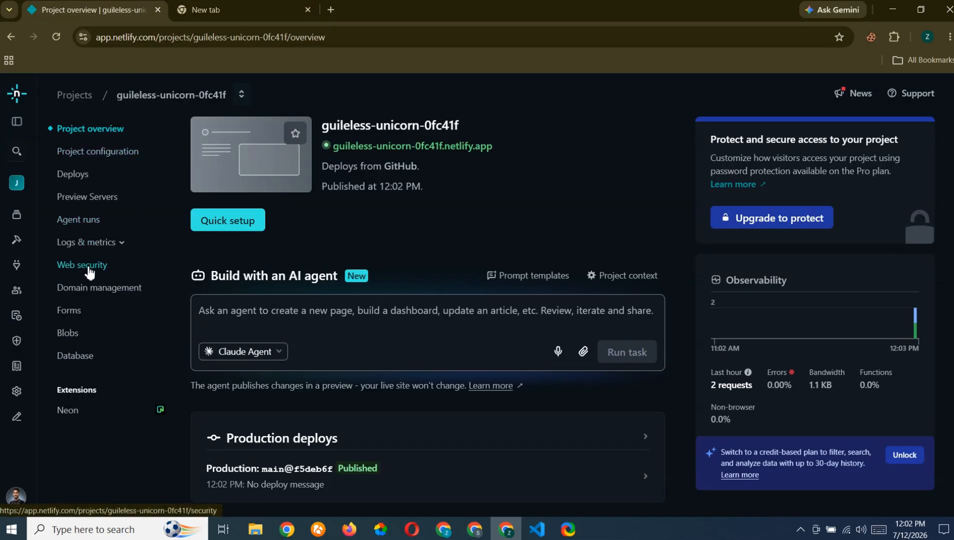
left_click(95, 286)
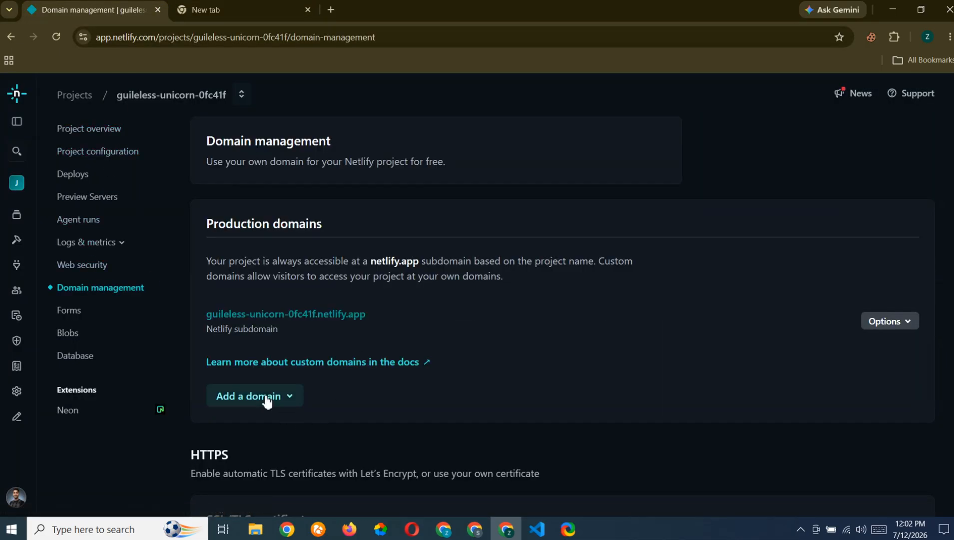
left_click(250, 397)
left_click(256, 443)
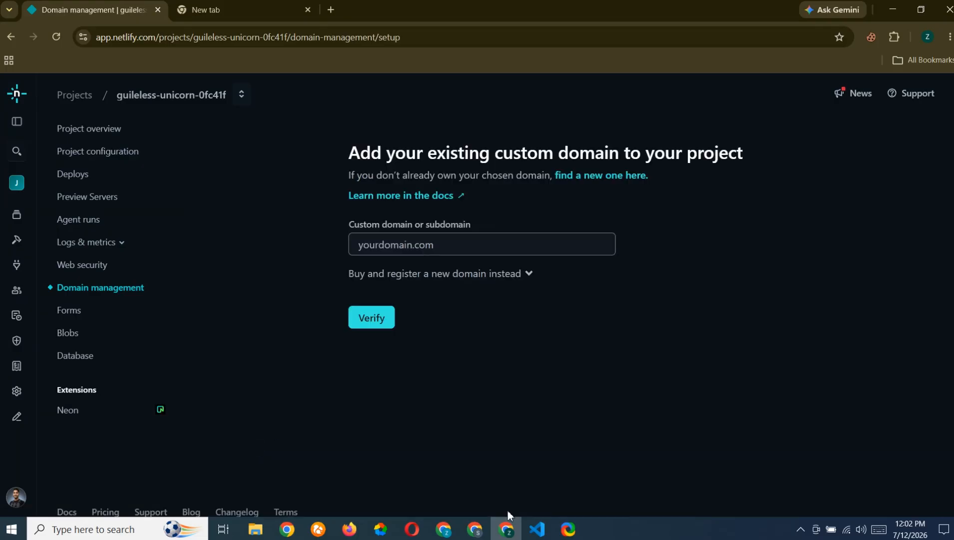
Copy the domain name from the Cloudflare DNS records page, then verify and add it as the Netlify project's custom domain.
left_click(475, 528)
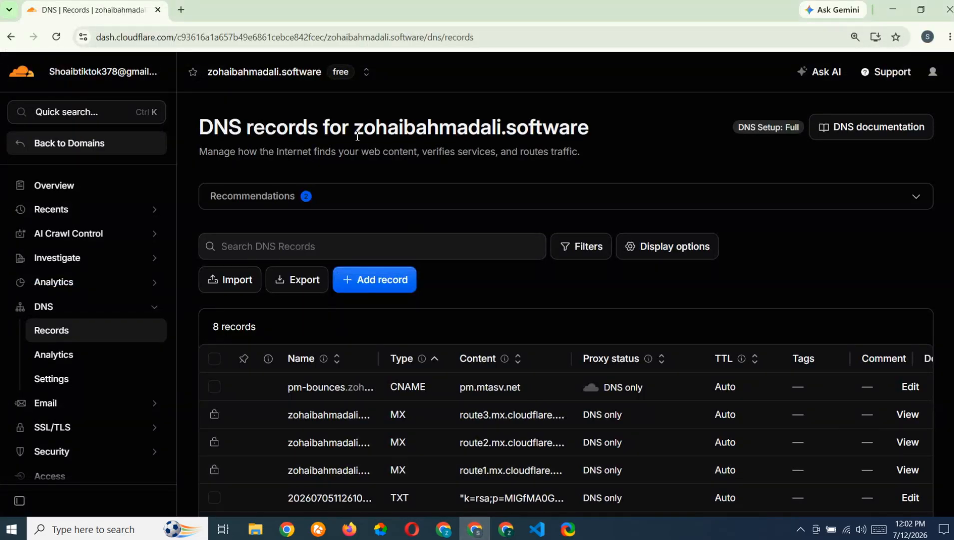
left_click_drag(358, 134, 648, 129)
key("ctrl+c")
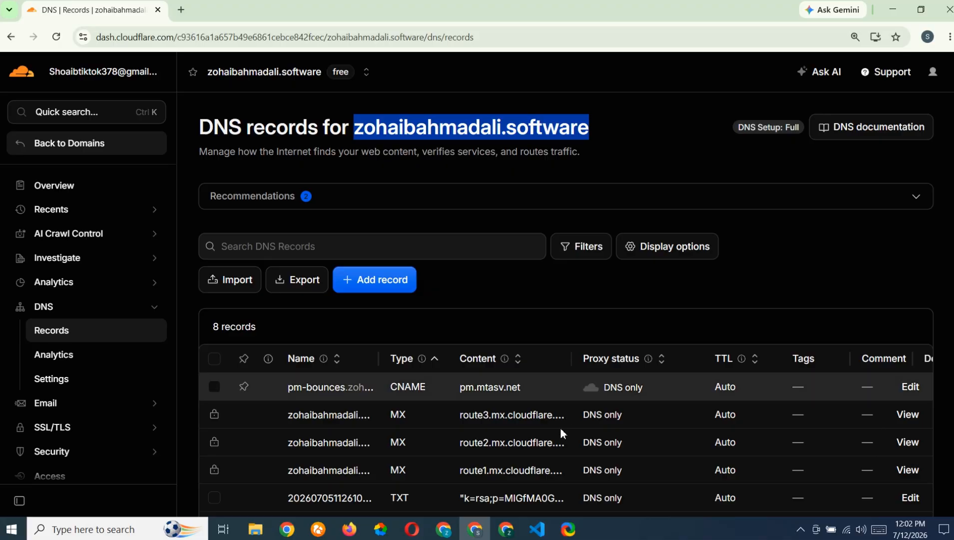
left_click(506, 529)
left_click(378, 244)
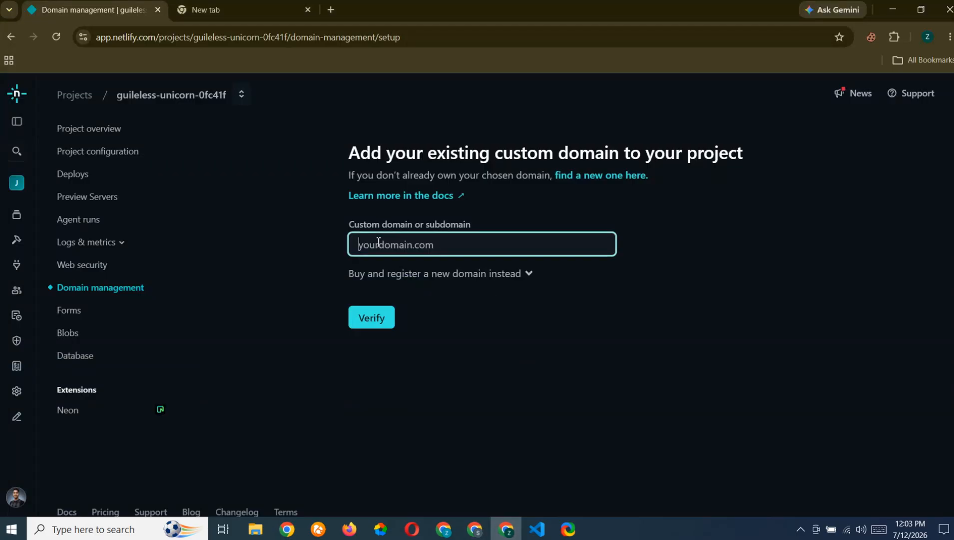
key("ctrl+v")
left_click(370, 318)
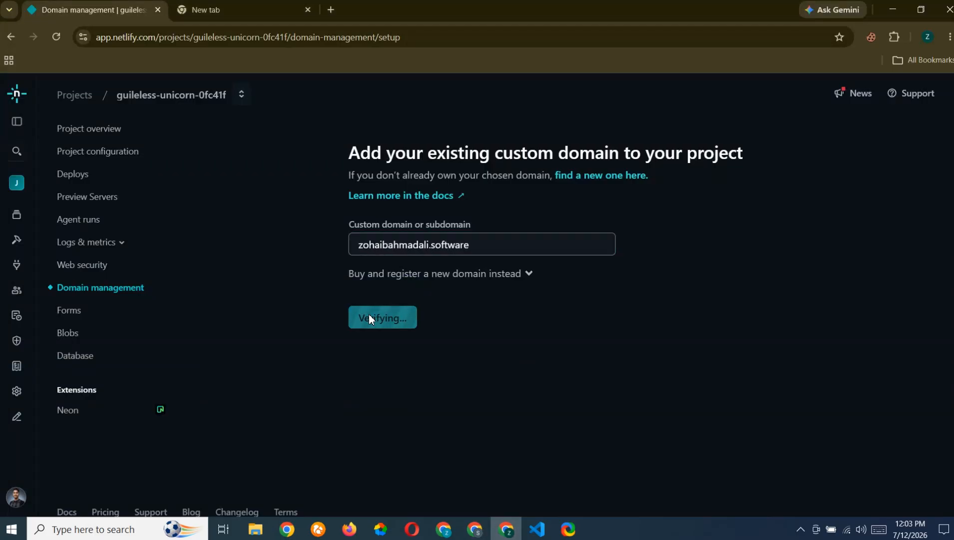
left_click(373, 416)
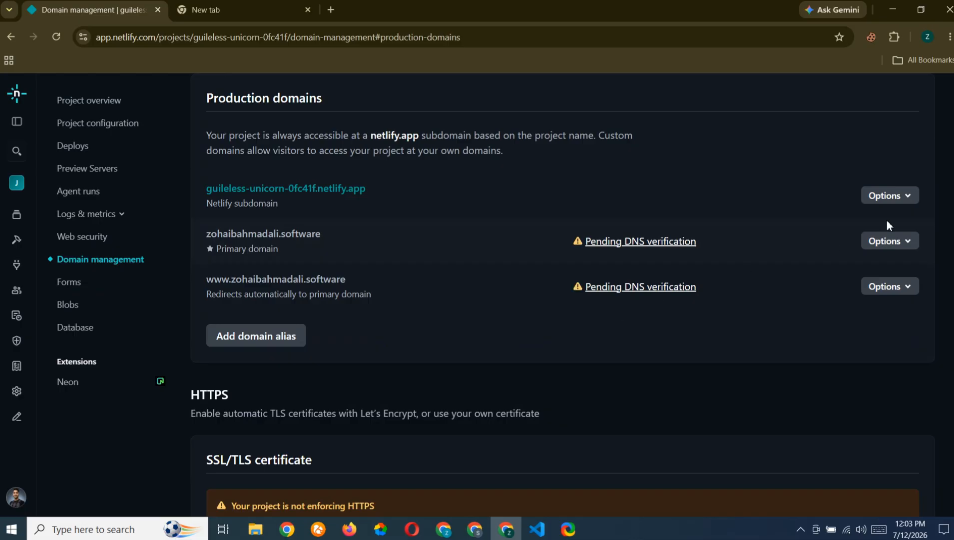
Open the pending DNS verification details of the primary domain and read the recommended DNS record setup.
left_click(897, 241)
left_click(897, 241)
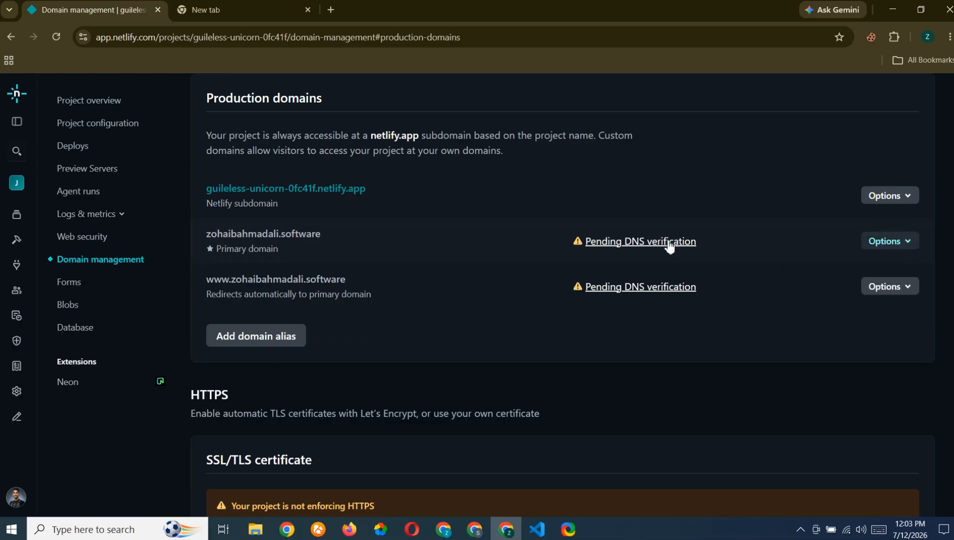
left_click(608, 242)
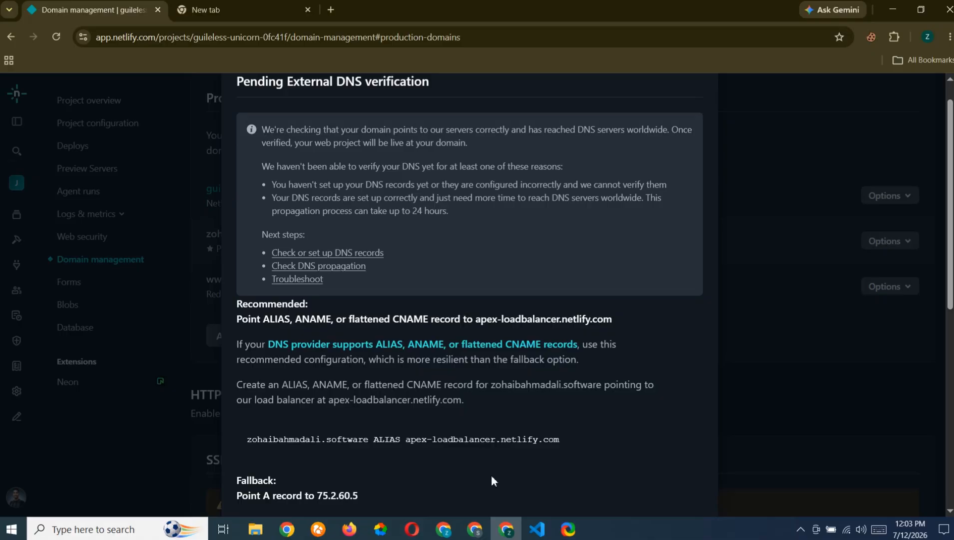
Switch to the Cloudflare DNS records page and start a new CNAME record with the root name @.
left_click(474, 528)
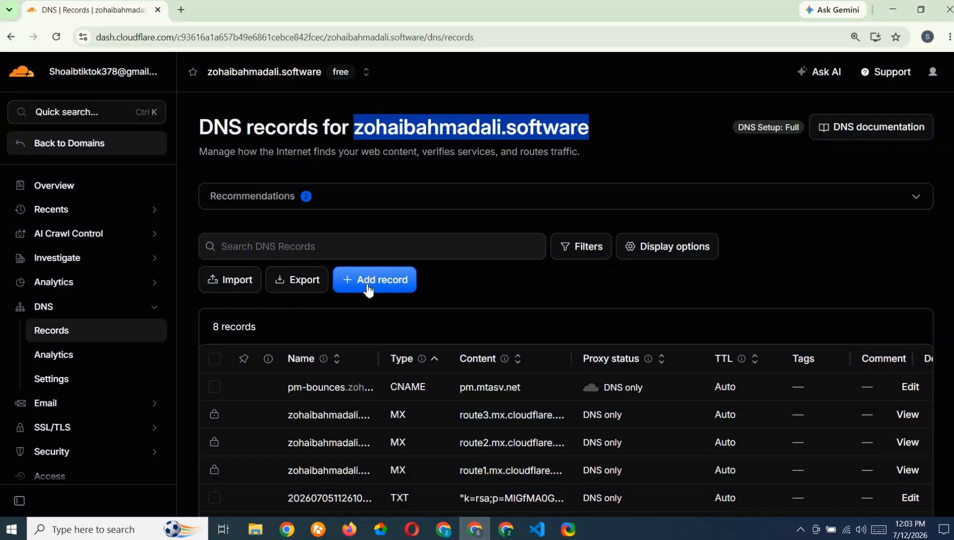
left_click(368, 286)
left_click(261, 270)
key("c")
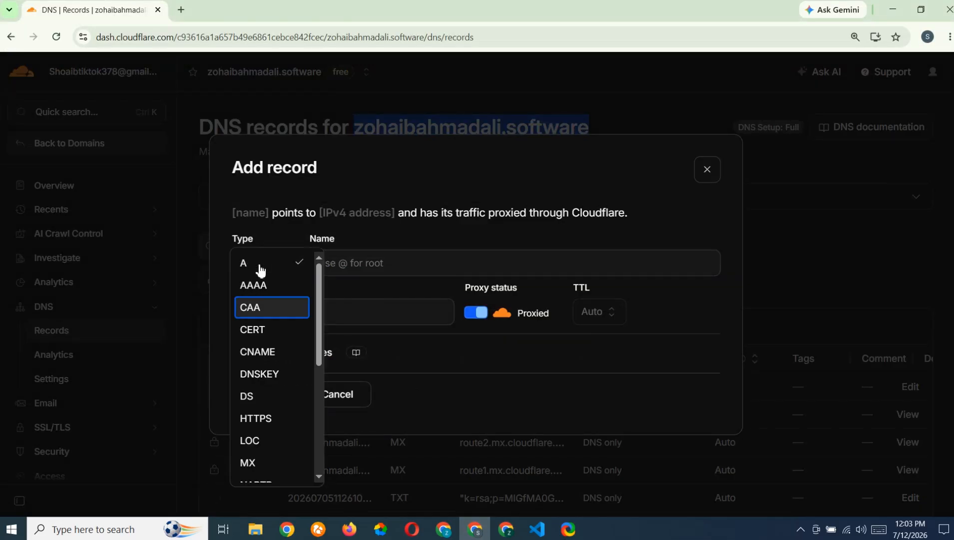
key("n")
left_click(260, 352)
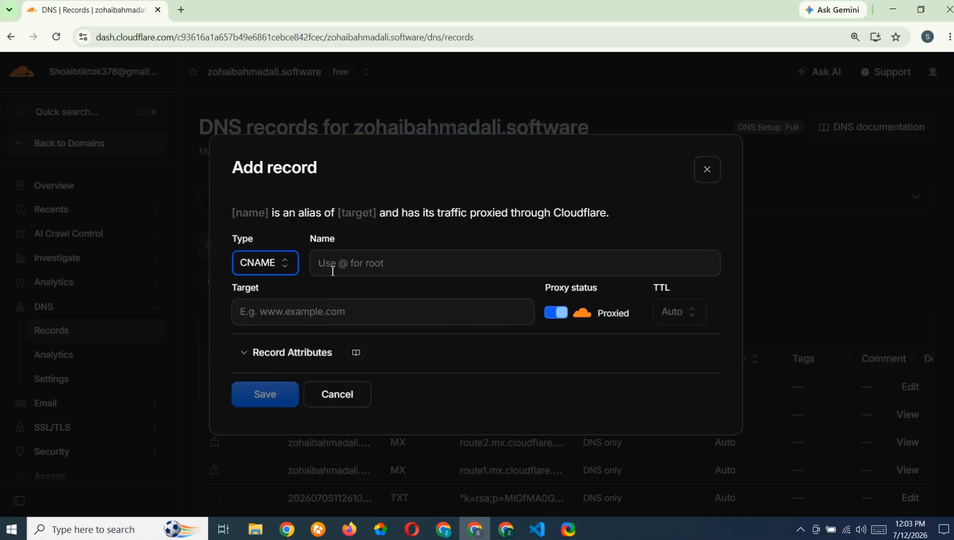
left_click(338, 267)
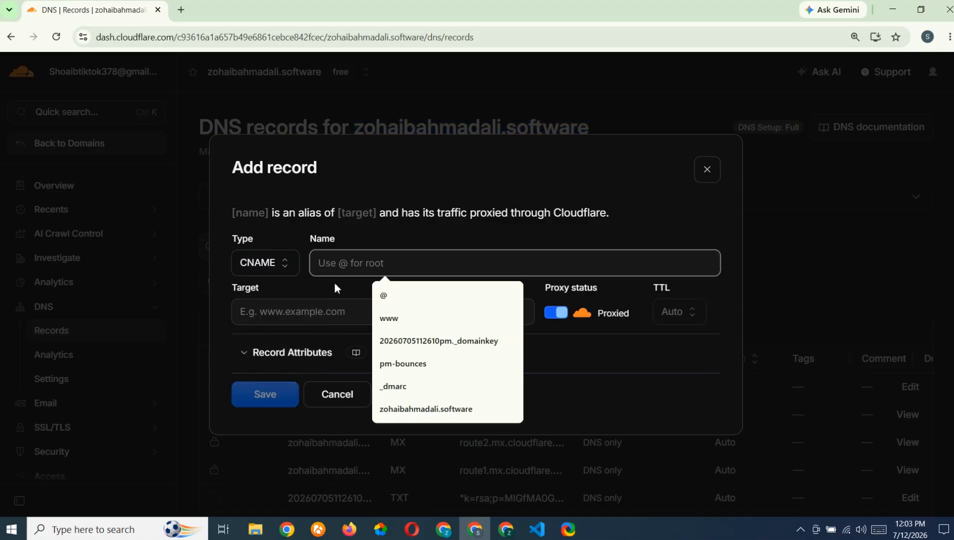
type("@")
key("Tab")
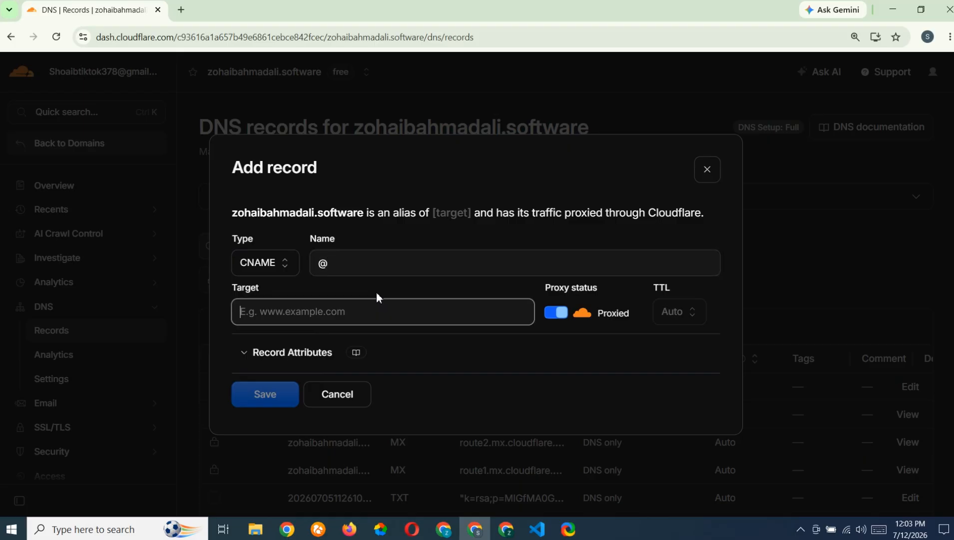
Copy apex-loadbalancer.netlify.com from Netlify's recommended setup into the record's target, turn off proxying, and save the record.
left_click(506, 529)
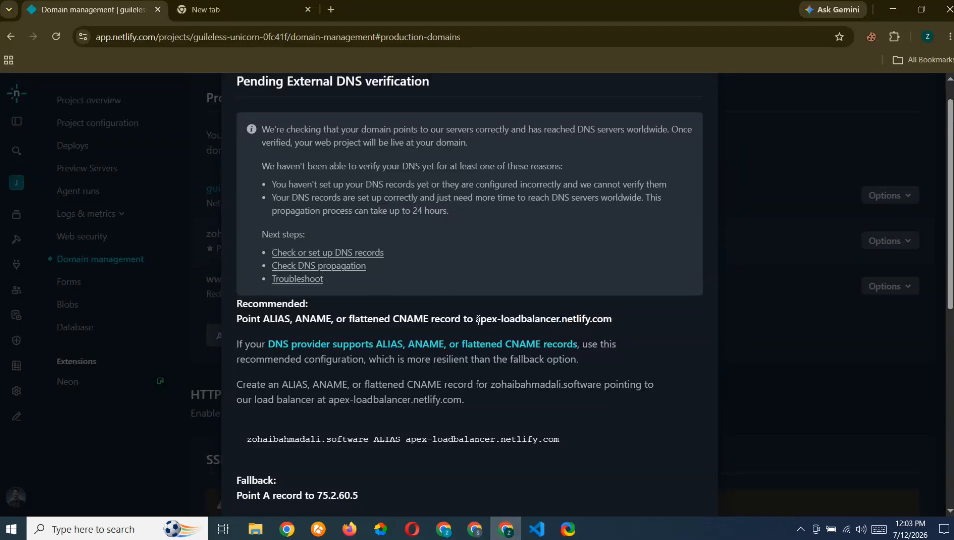
left_click_drag(478, 320, 623, 328)
key("ctrl+c")
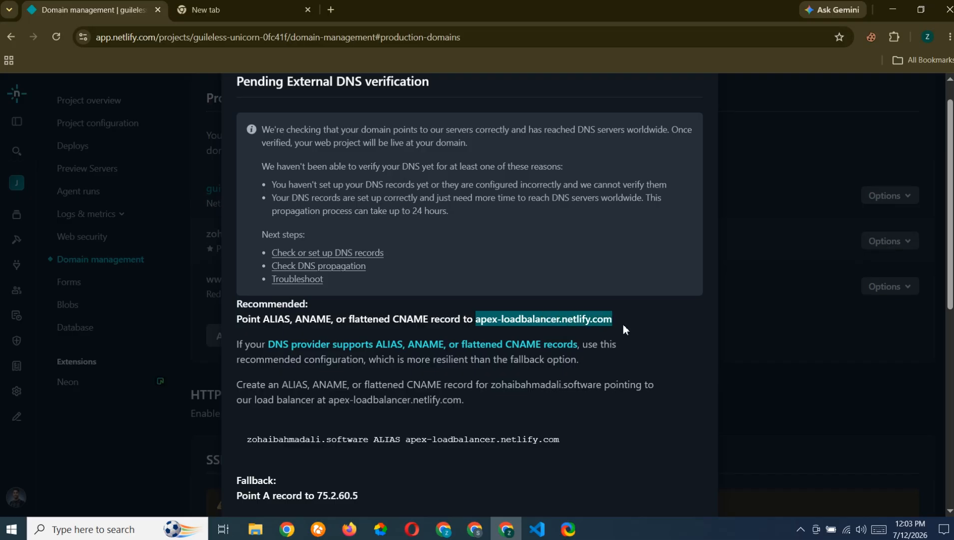
left_click(475, 528)
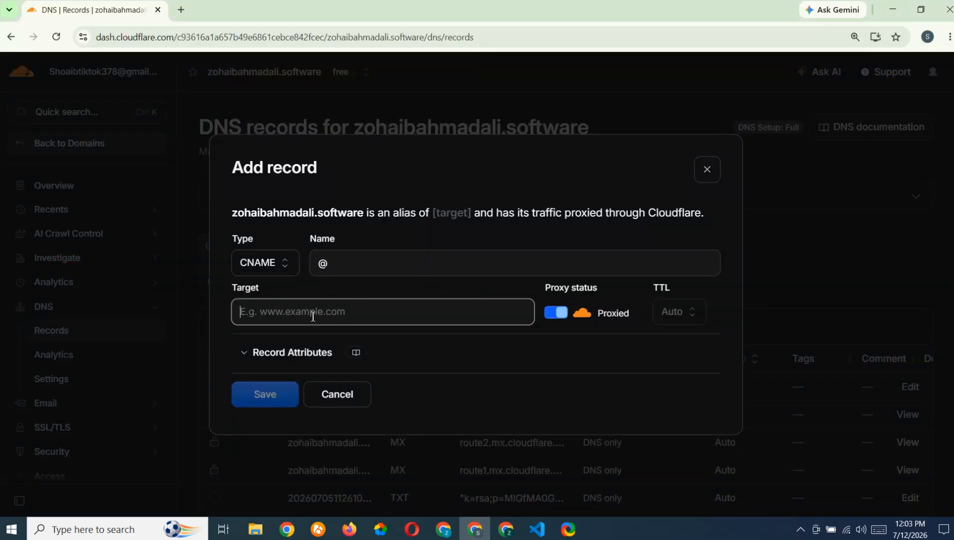
key("ctrl+v")
left_click(556, 319)
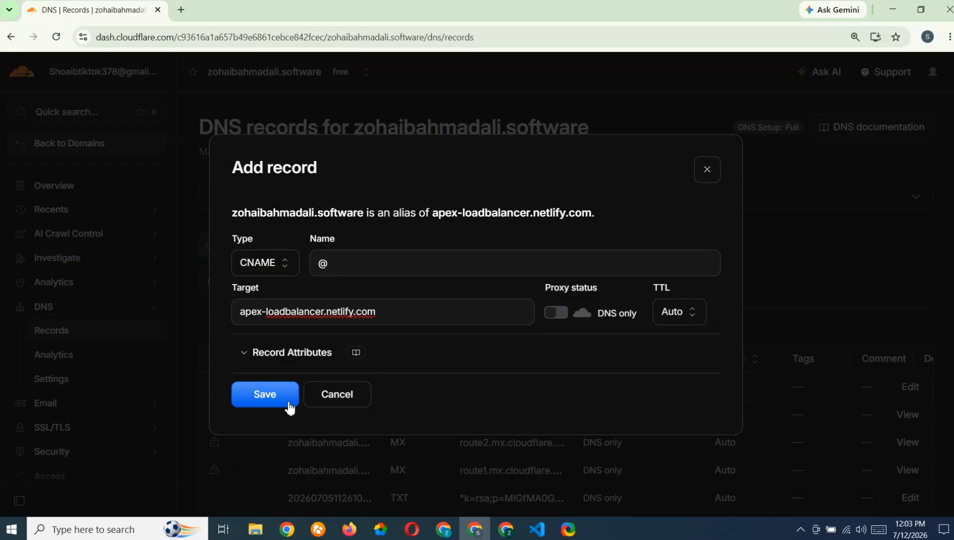
left_click(261, 398)
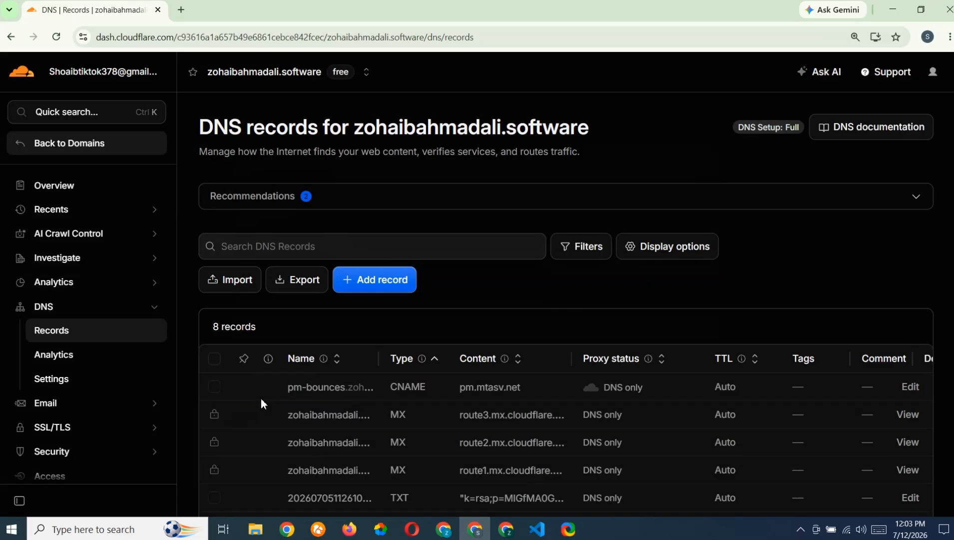
Return to Netlify, close the primary domain's DNS verification details, and force HTTPS for the project.
left_click(507, 529)
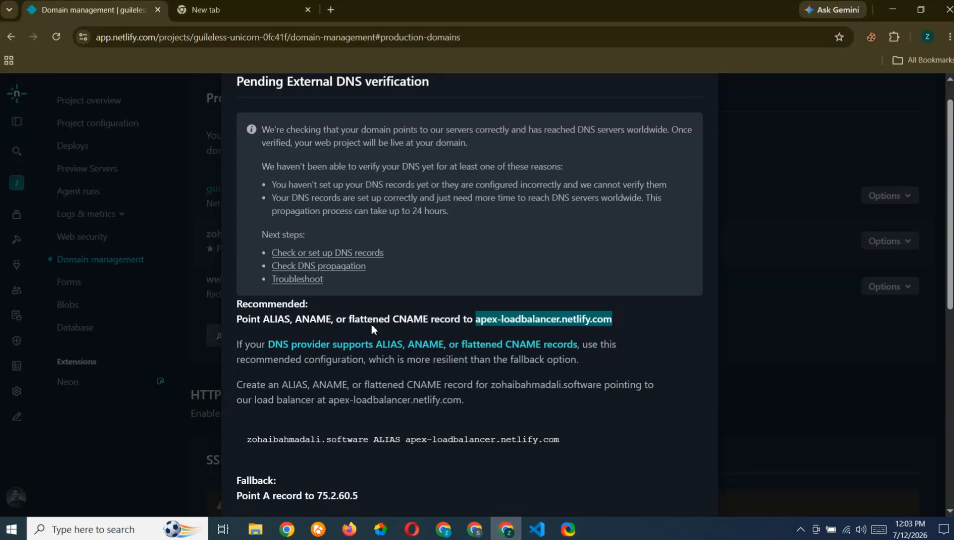
left_click(260, 476)
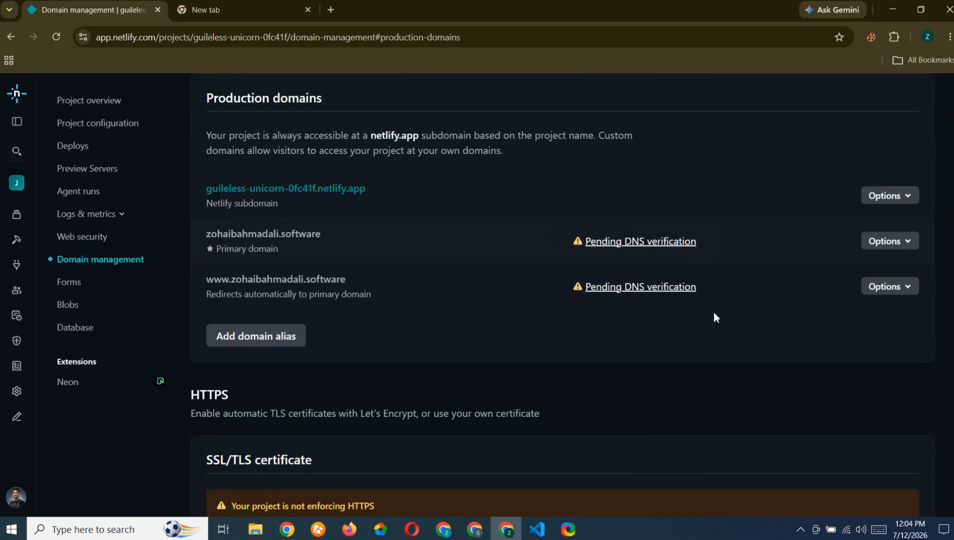
left_click(888, 241)
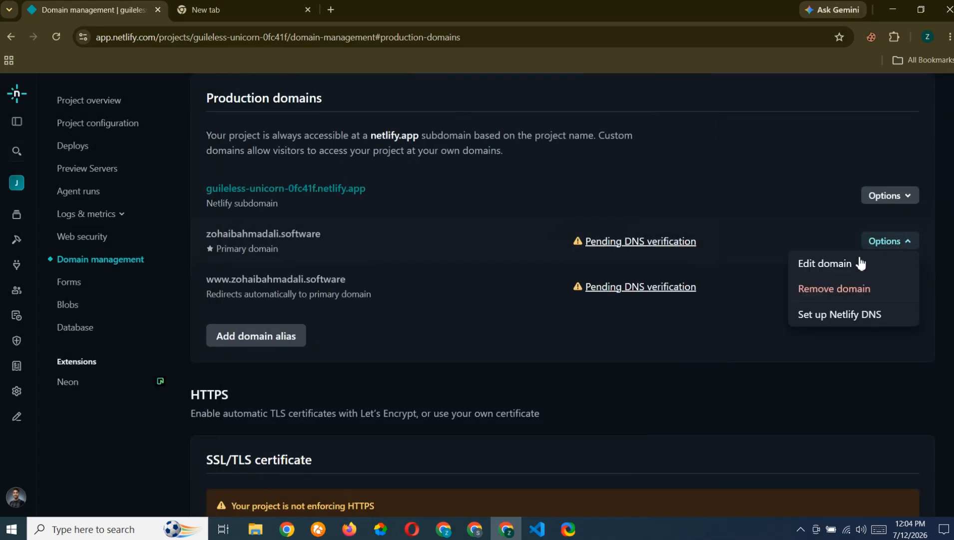
left_click(691, 376)
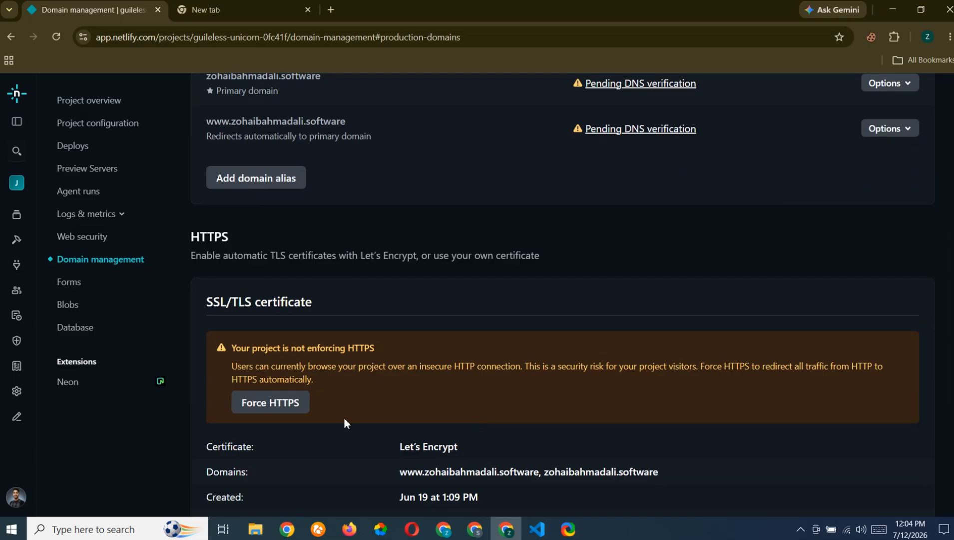
left_click(275, 400)
left_click(340, 358)
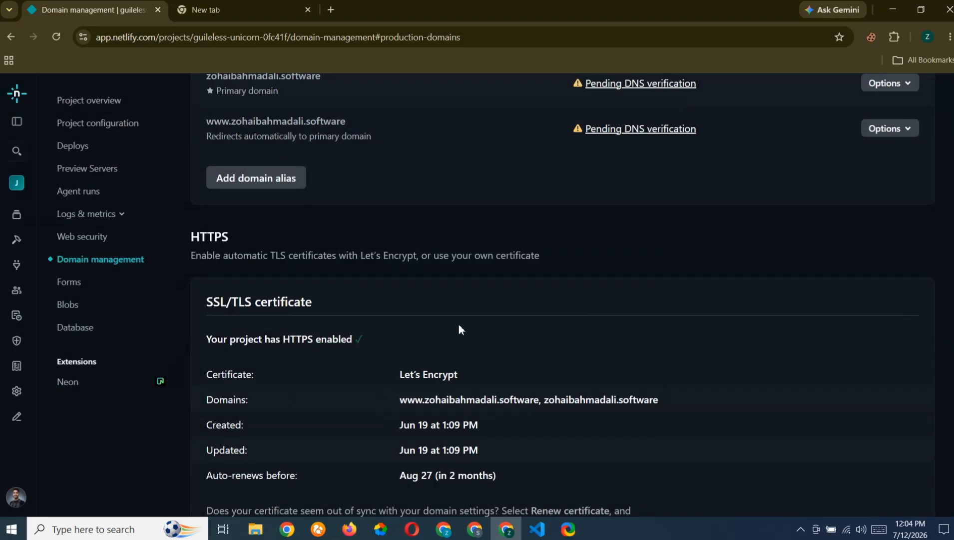
Open the pending DNS verification details of the www domain under the production domains.
scroll(459, 324, "up", 3)
left_click(903, 275)
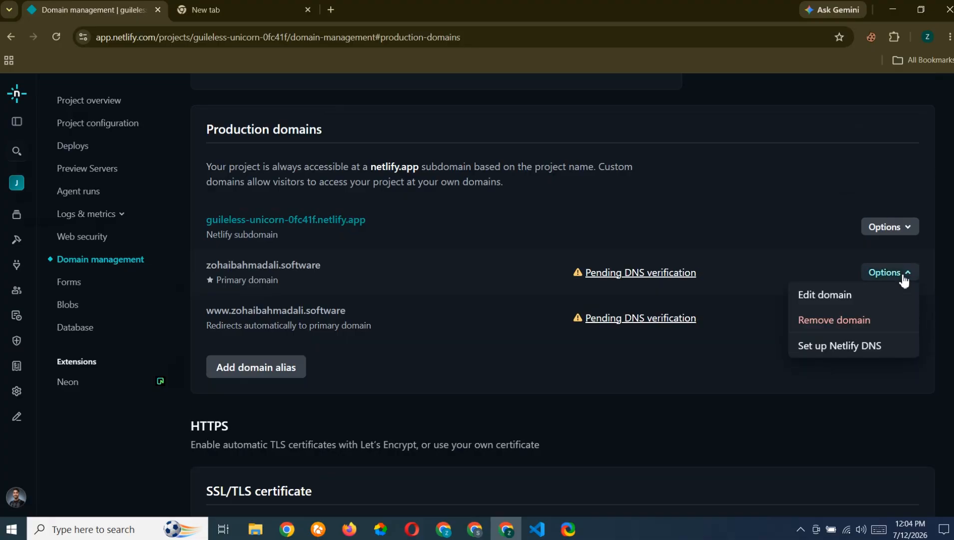
left_click(903, 274)
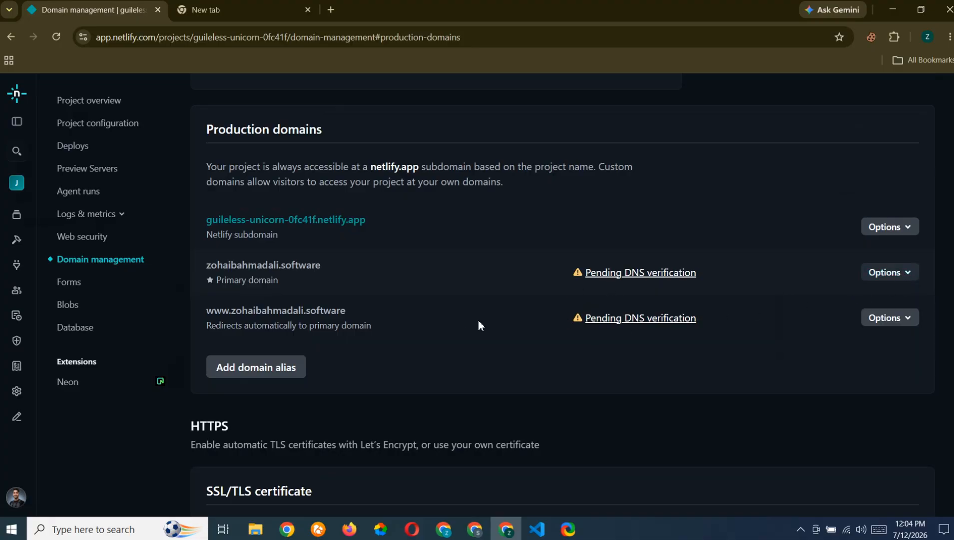
left_click(615, 319)
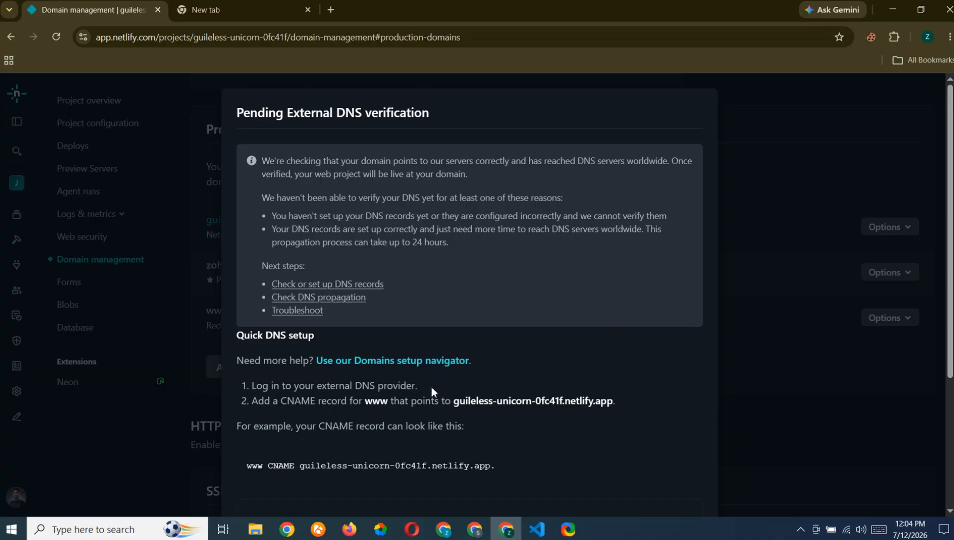
left_click(474, 529)
left_click(374, 270)
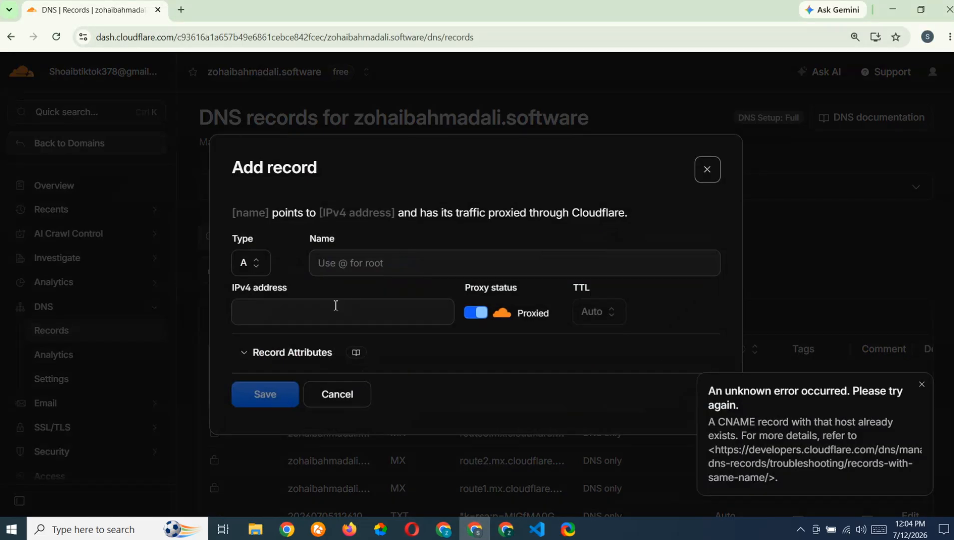
left_click(248, 270)
key("Down")
key("Down")
key("Down")
key("Down")
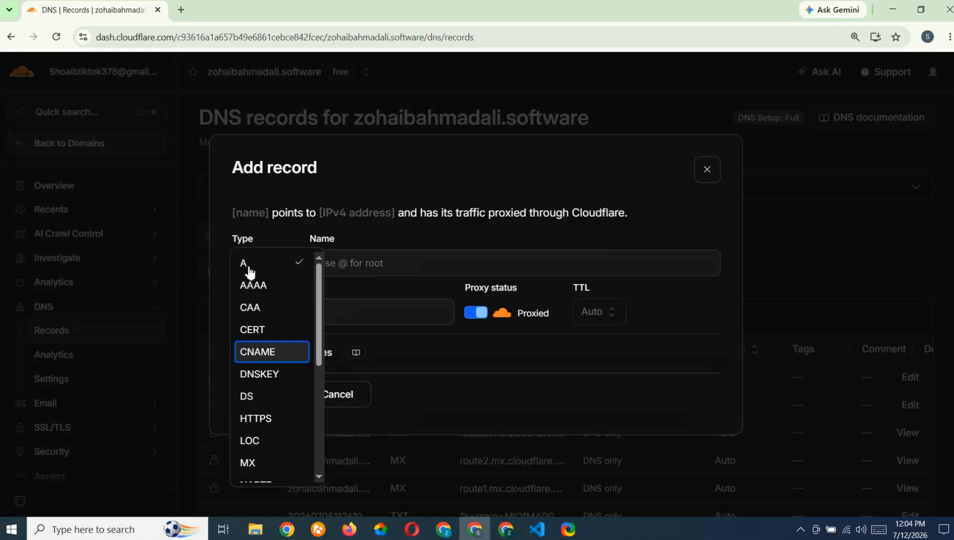
left_click(275, 355)
left_click(359, 261)
type("www")
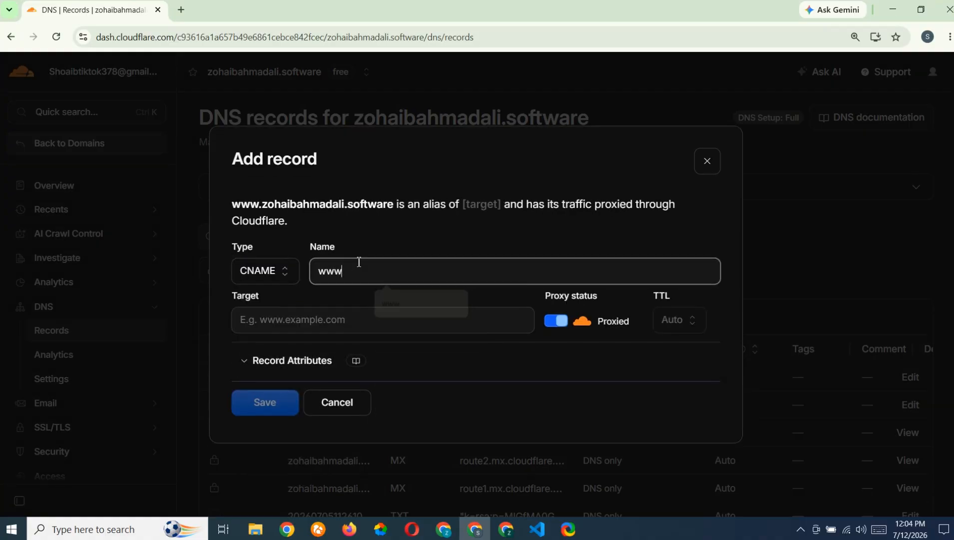
Copy guileless-unicorn-0fc41f.netlify.app from Netlify into the www record's target, set it to DNS only, and save the record.
left_click(506, 530)
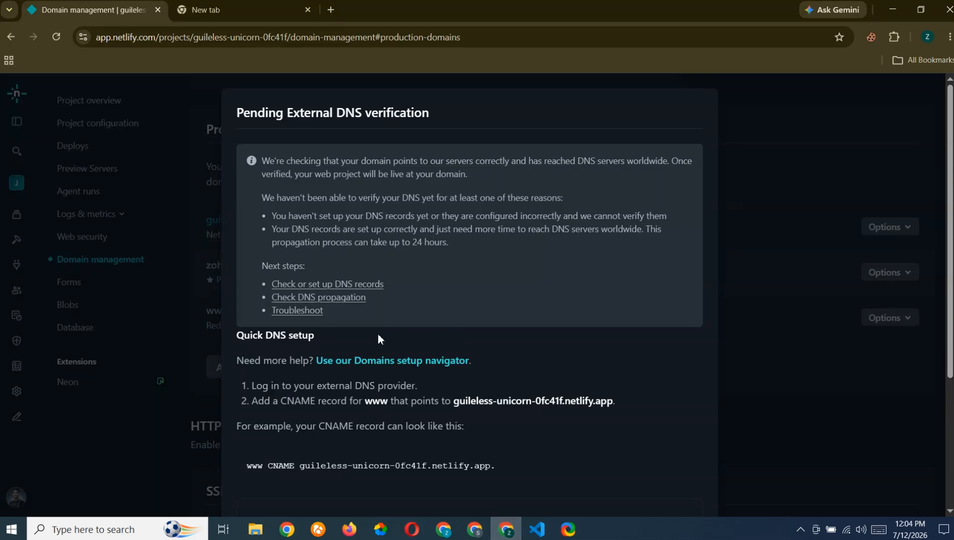
left_click_drag(455, 403, 644, 407)
key("ctrl+c")
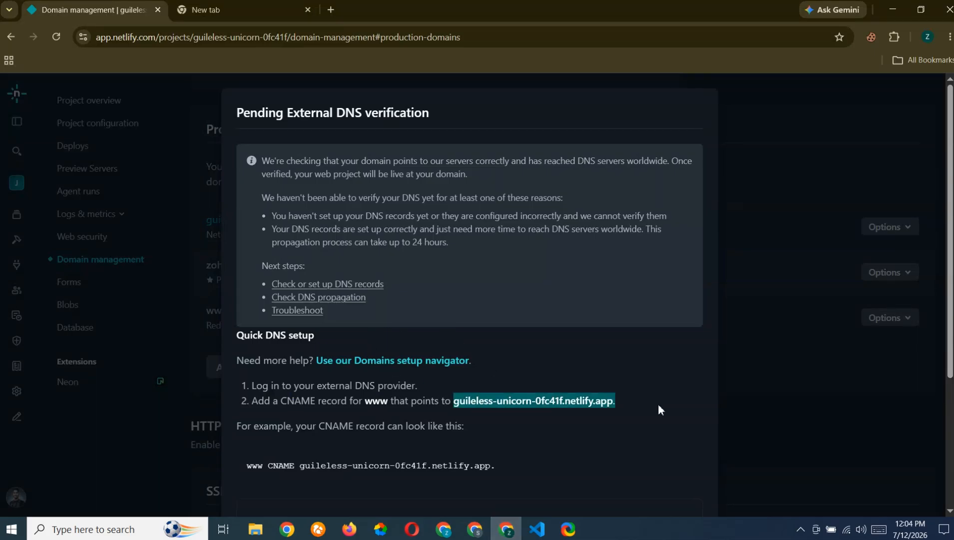
left_click(476, 530)
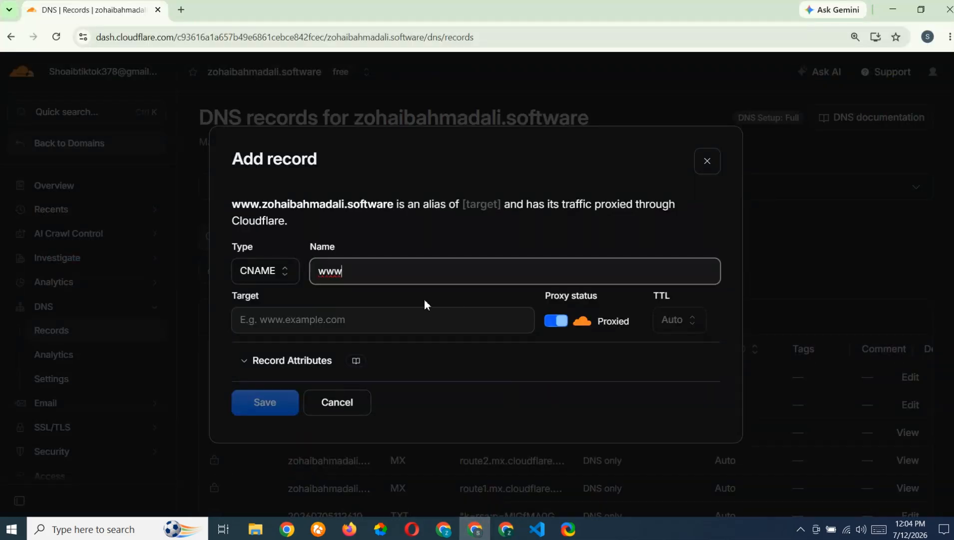
left_click(366, 323)
key("ctrl+v")
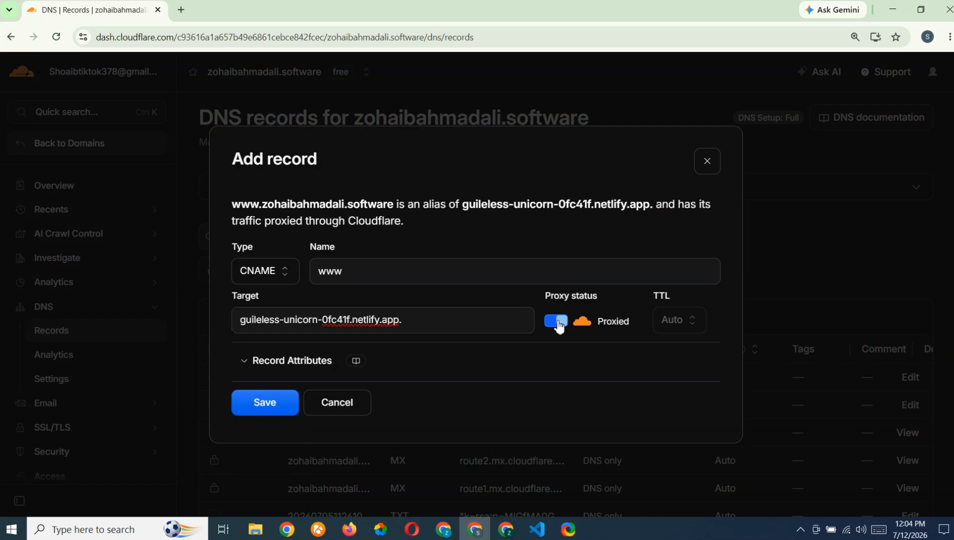
left_click(556, 321)
left_click(268, 395)
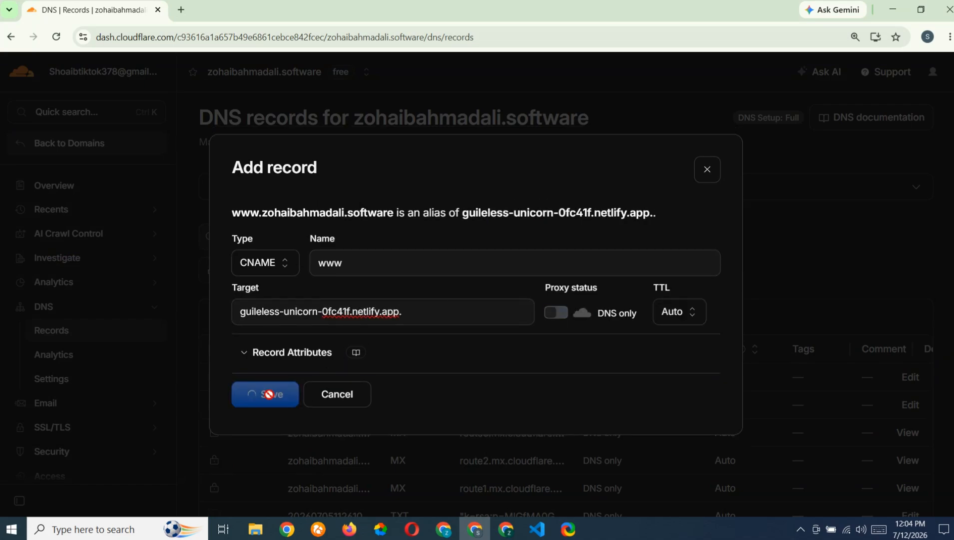
Return to Netlify and close the www domain's DNS verification details.
left_click(506, 531)
scroll(380, 362, "down", 4)
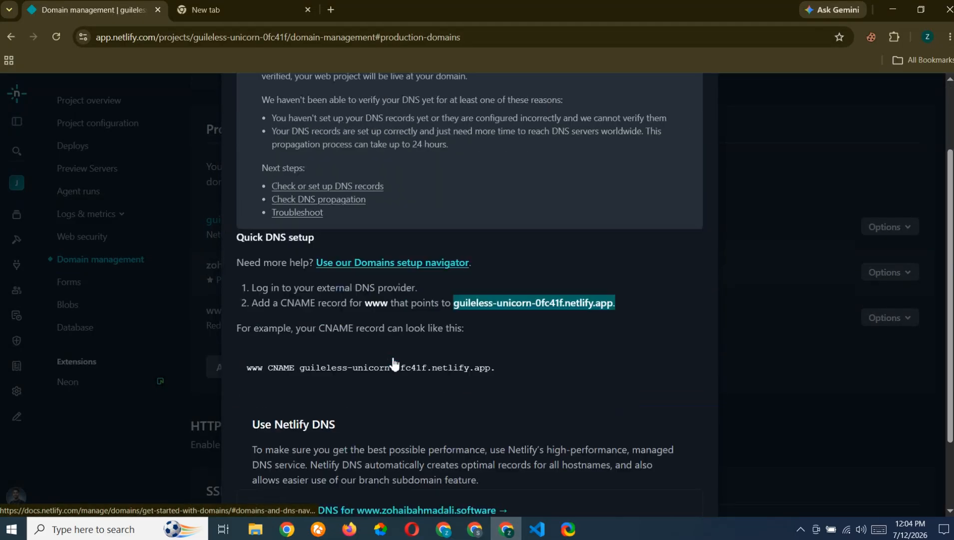
left_click(259, 476)
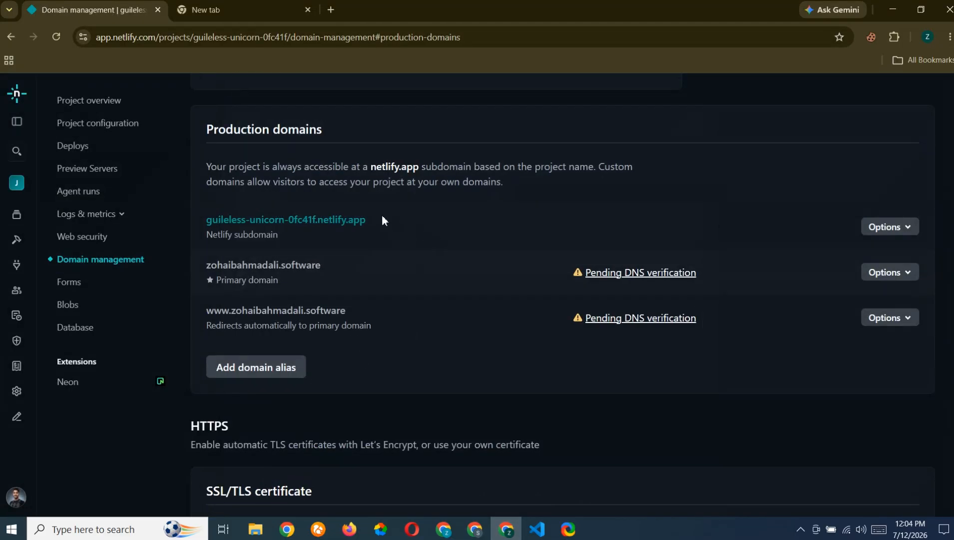
left_click(892, 227)
left_click(892, 228)
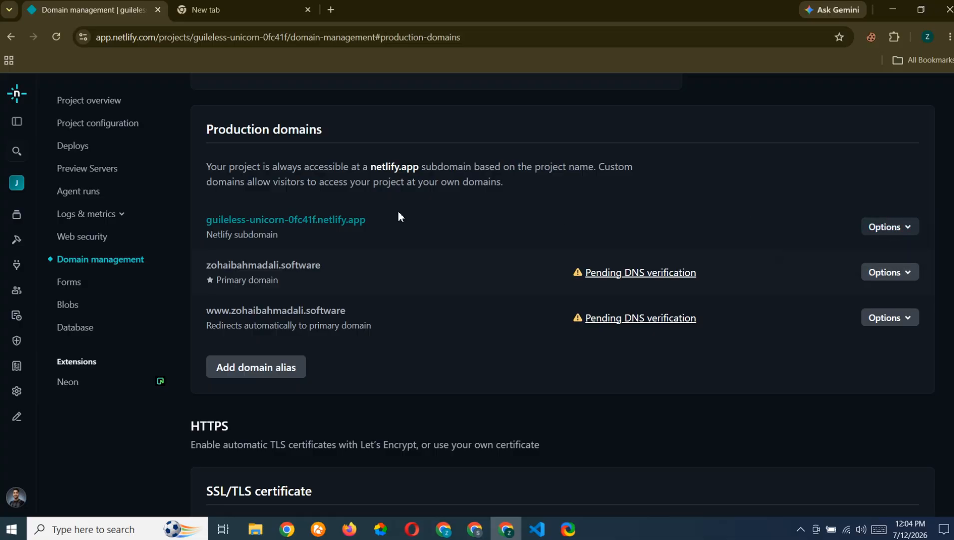
Review the SSL/TLS certificate section and reload the domain management page to refresh the domains' verification status.
scroll(275, 162, "down", 5)
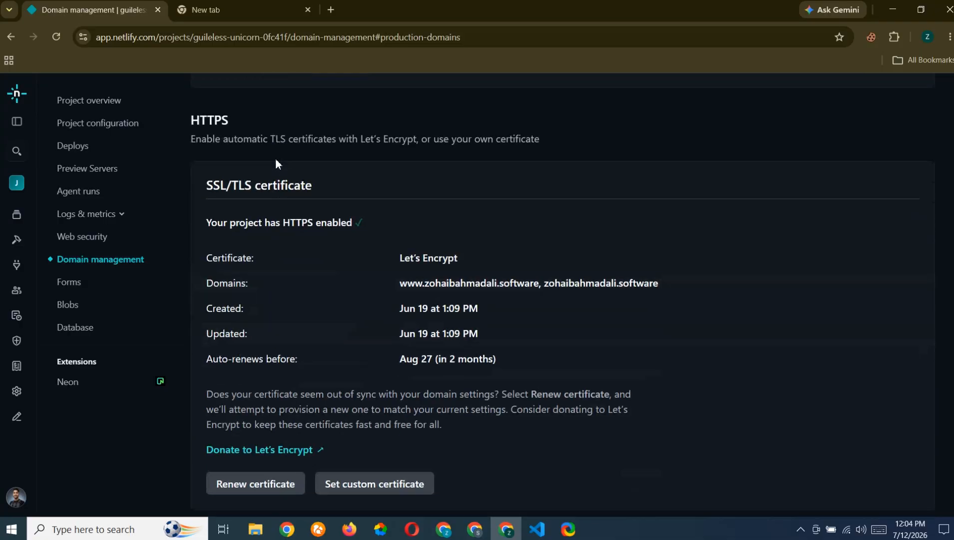
scroll(313, 330, "down", 5)
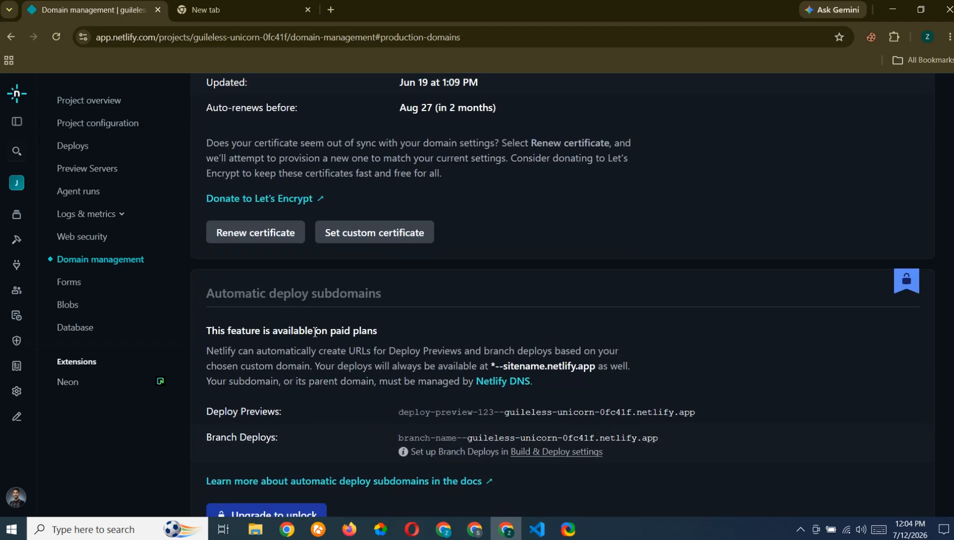
scroll(314, 331, "up", 10)
left_click(56, 37)
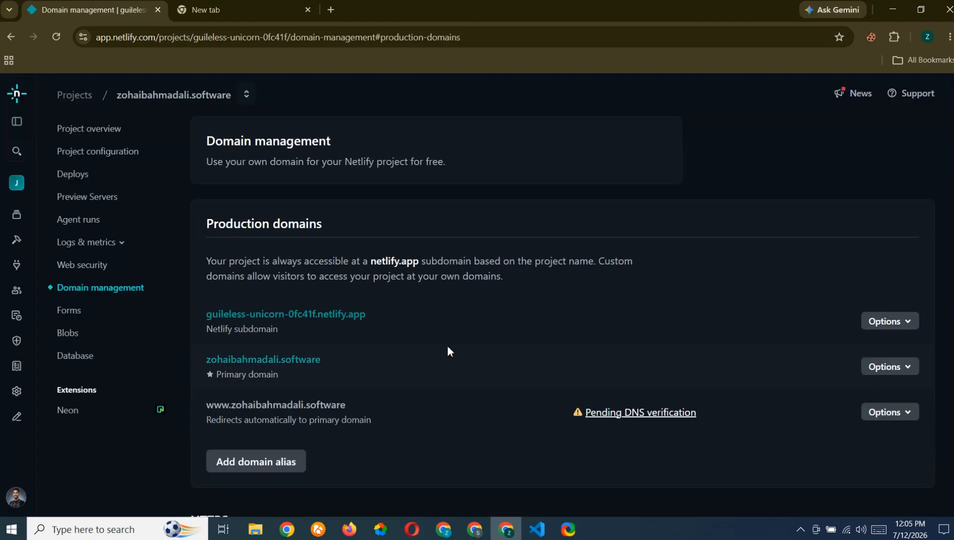
Check the production domains, go to the project overview, and open the live custom-domain site in a new tab.
scroll(448, 347, "down", 3)
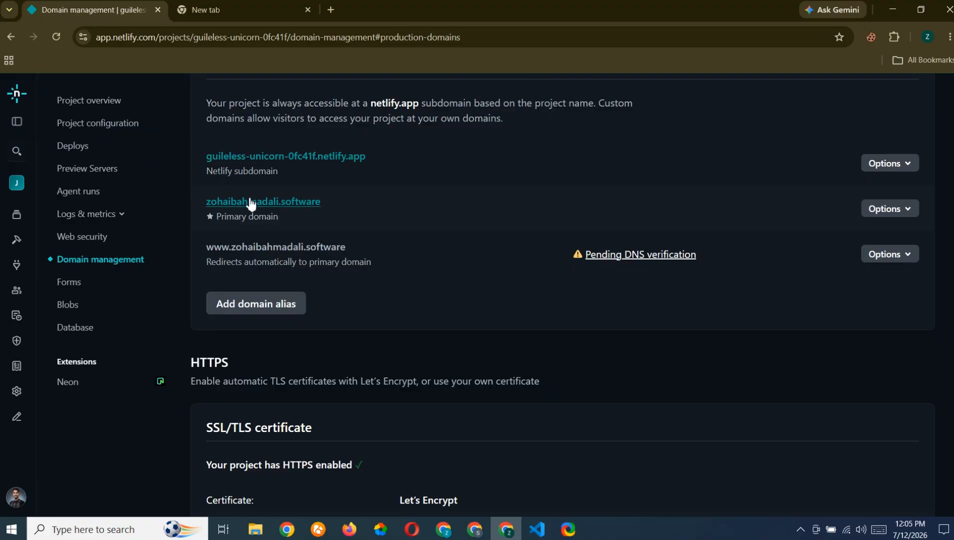
scroll(258, 206, "up", 3)
left_click(95, 133)
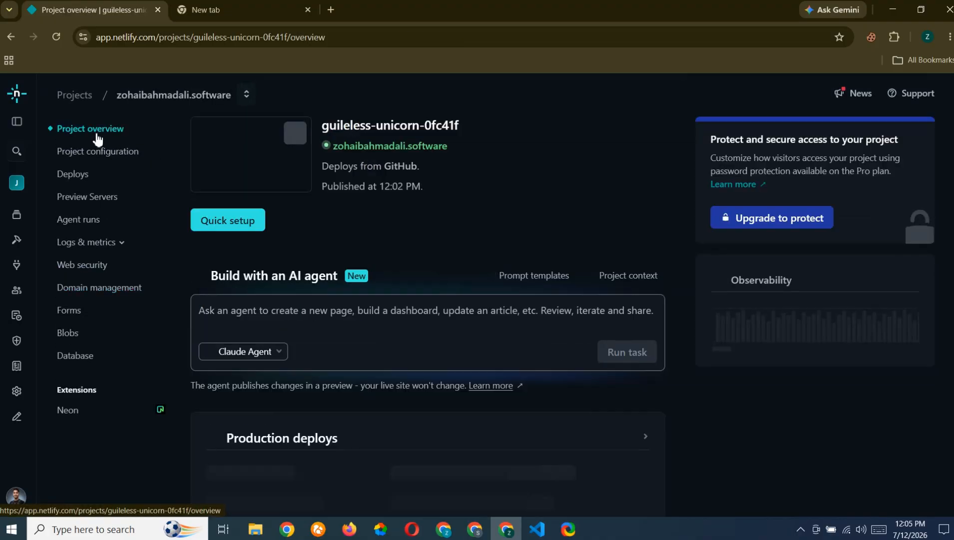
middle_click(370, 147)
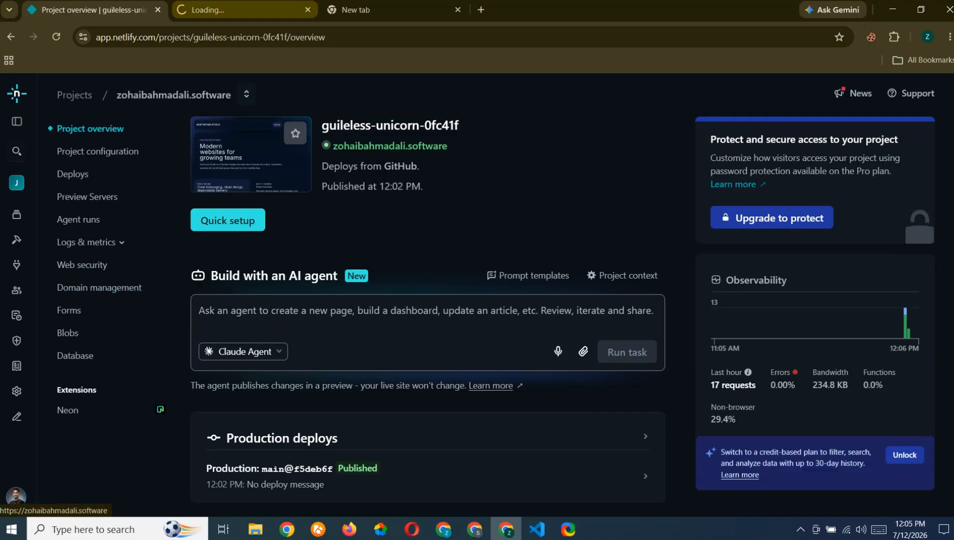
Switch to the live custom-domain site, check its address, and reload the home page.
left_click(219, 13)
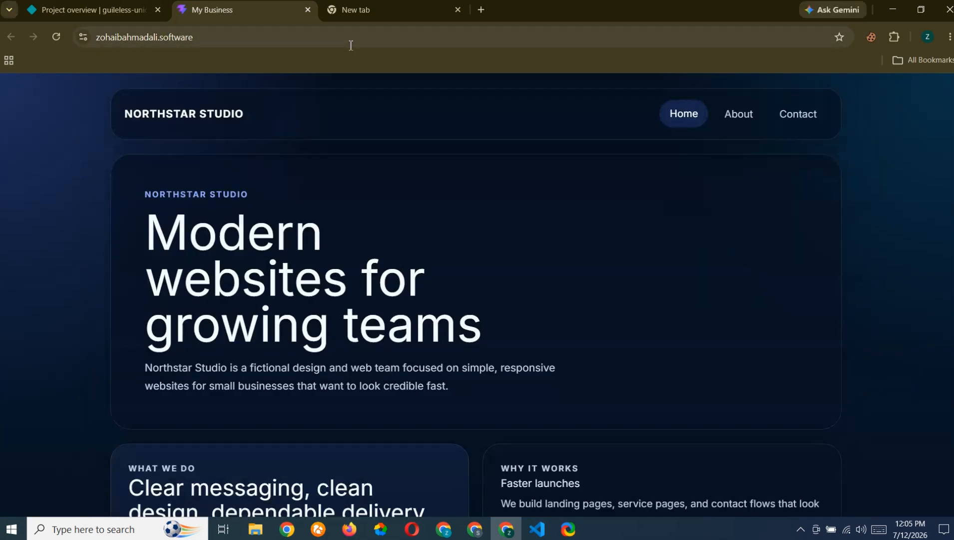
left_click(396, 36)
left_click(428, 36)
left_click(83, 117)
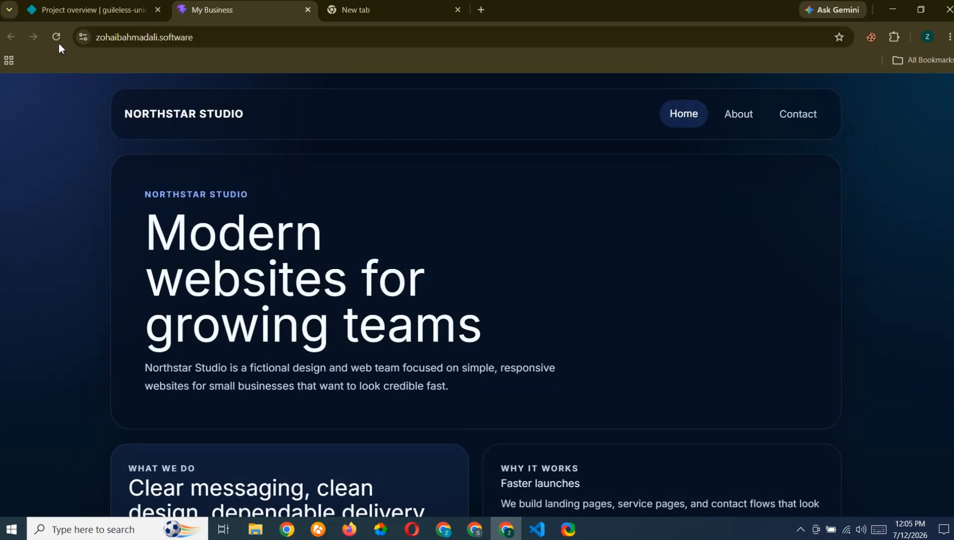
left_click(56, 36)
Check the live site's About and Contact pages, ending on its Home page.
left_click(720, 113)
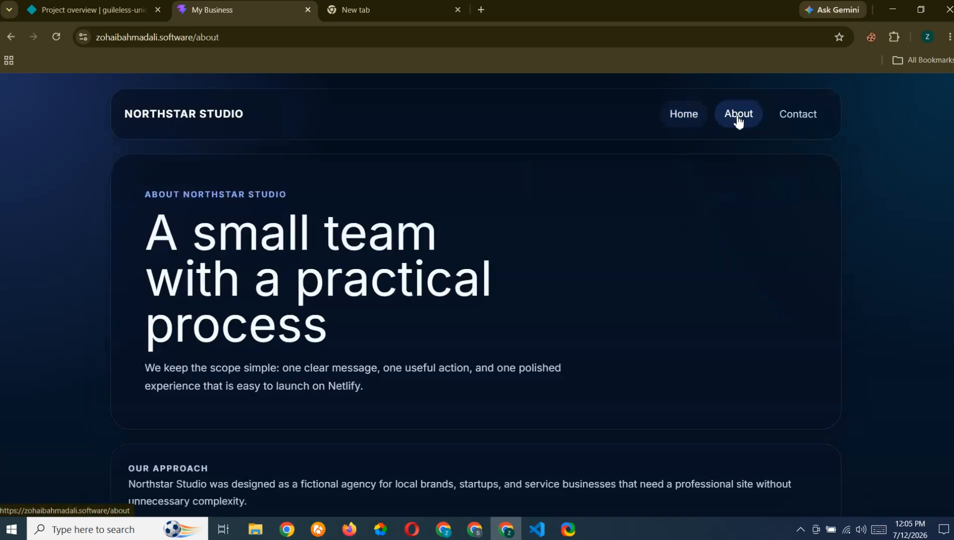
left_click(792, 117)
left_click(741, 118)
left_click(698, 119)
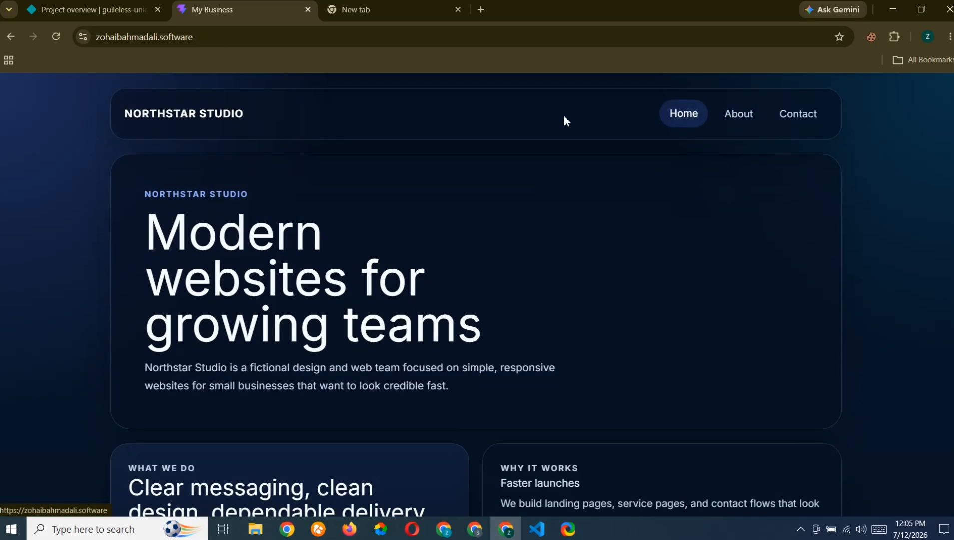
Return to the Netlify project, view its general configuration, and open domain management to check the production domains.
left_click(106, 9)
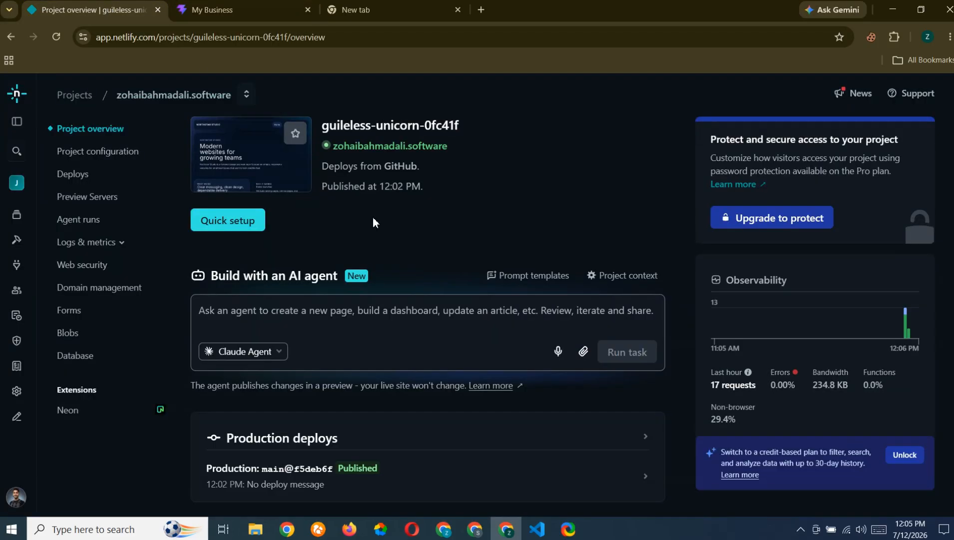
left_click(81, 152)
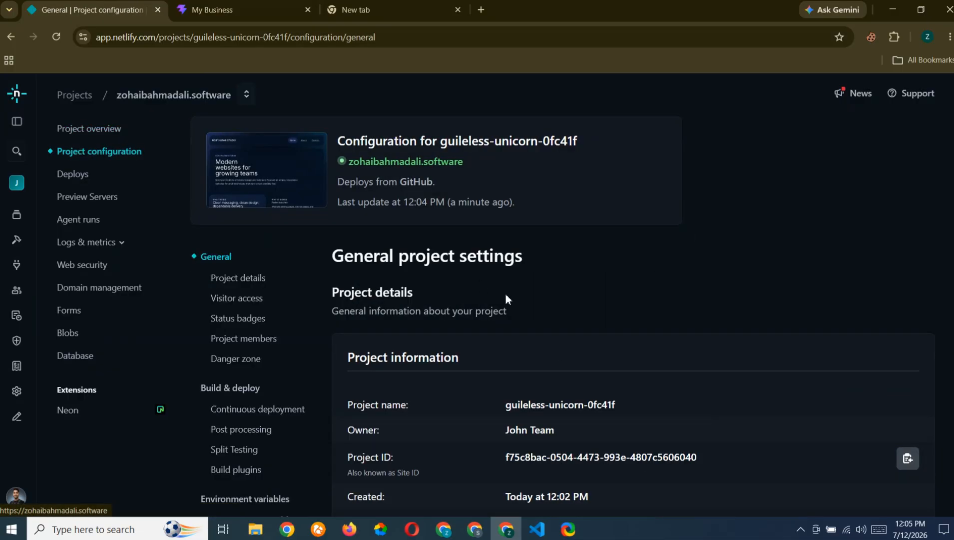
scroll(506, 293, "down", 2)
left_click(95, 268)
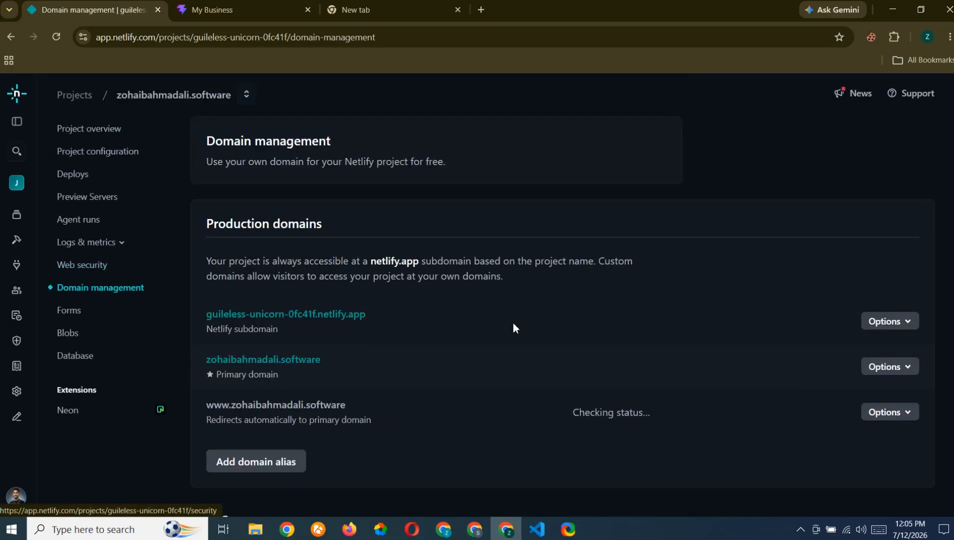
scroll(513, 328, "down", 2)
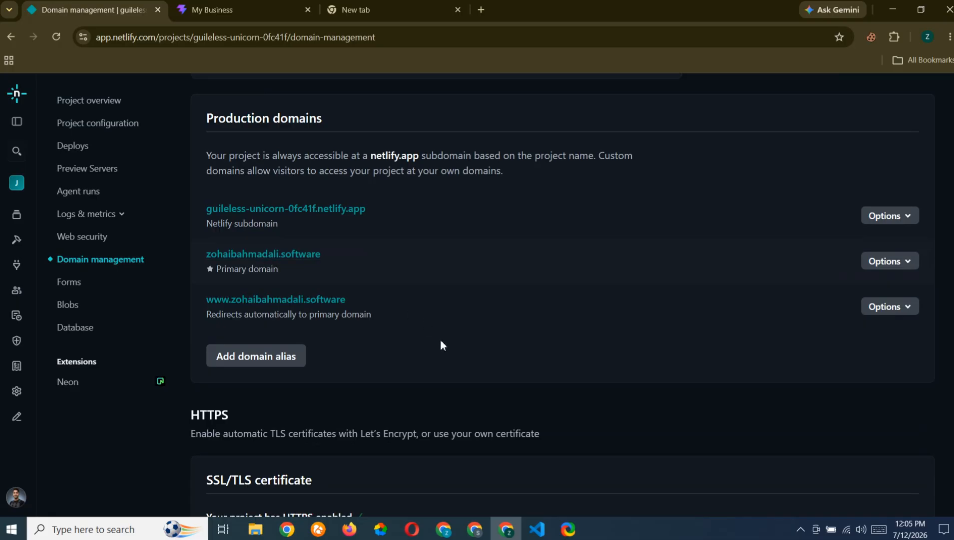
Review the HTTPS status and SSL/TLS certificate details, ending back at the production domains list.
scroll(440, 338, "down", 6)
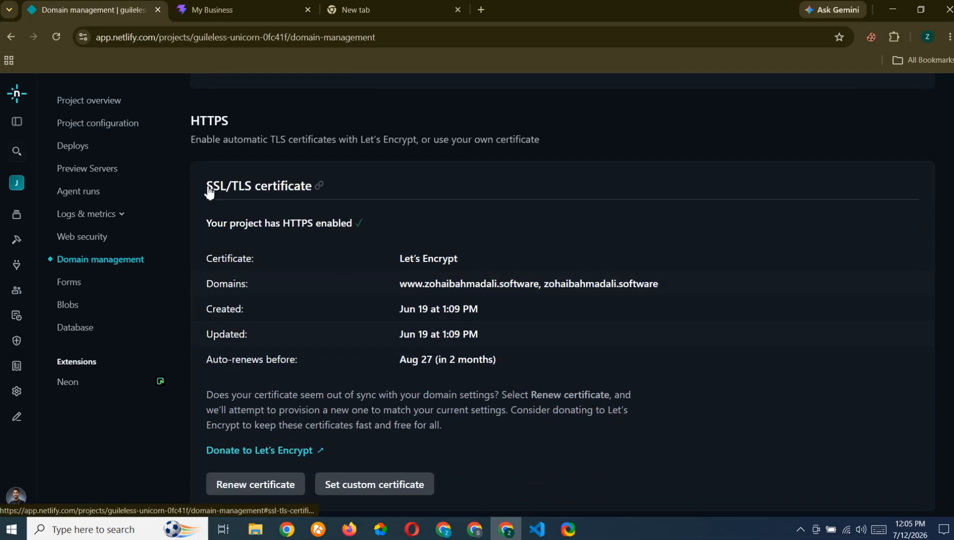
left_click_drag(206, 224, 448, 223)
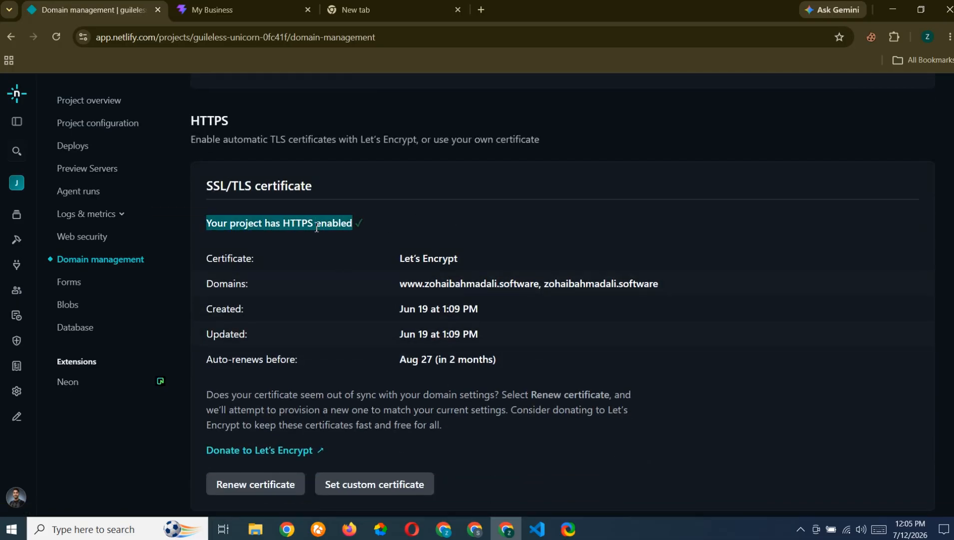
left_click(310, 301)
scroll(309, 301, "down", 7)
scroll(310, 301, "up", 15)
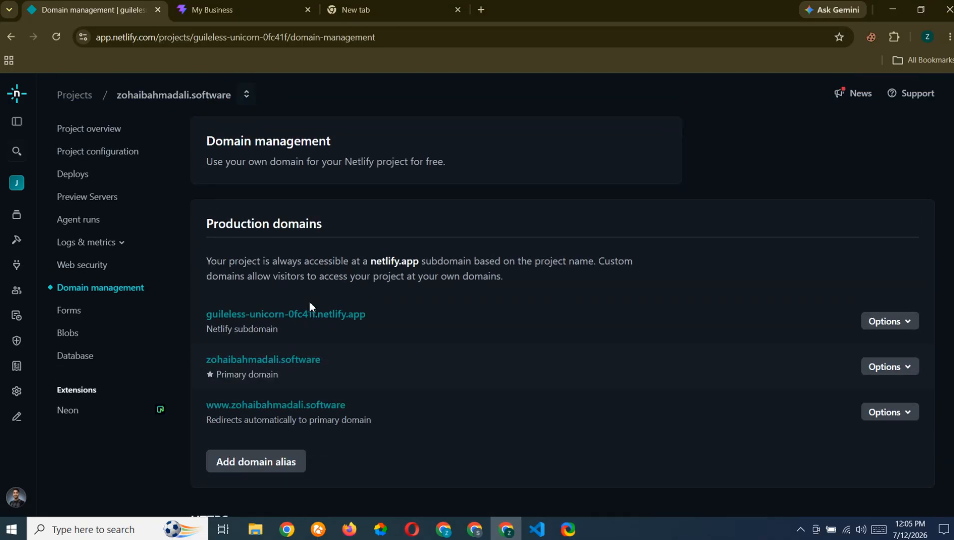